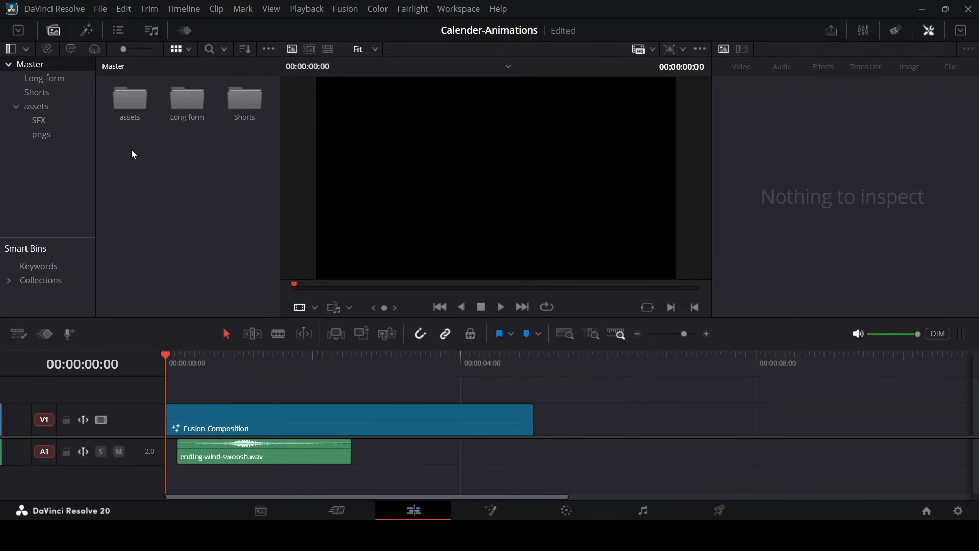
Show the Long-form bin and place a new Fusion Composition on track V1 after the existing clip, leaving a gap.
left_click(65, 79)
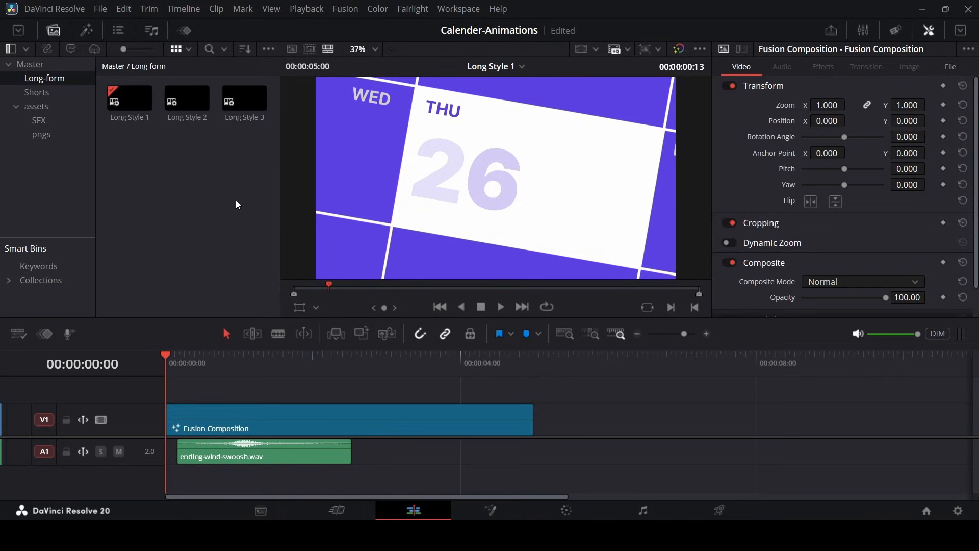
scroll(281, 412, "down", 5)
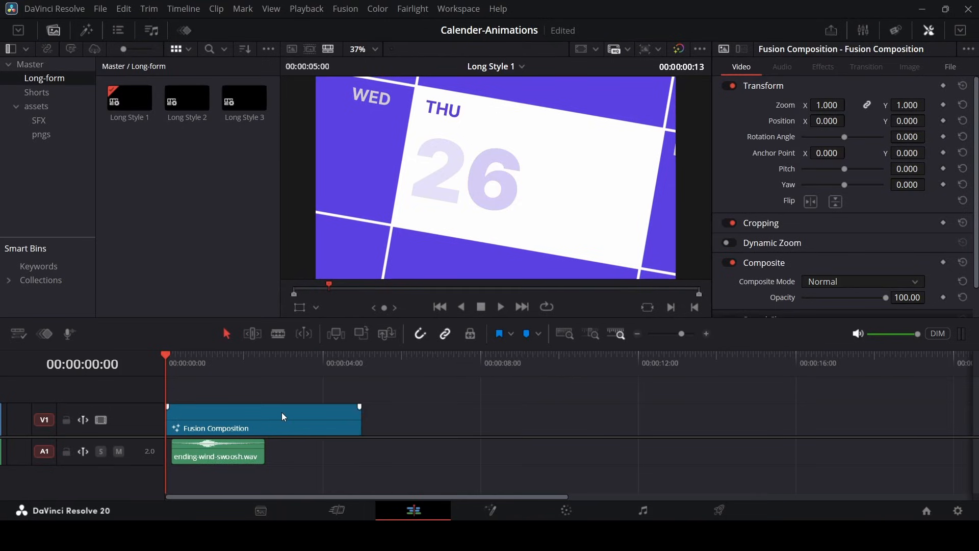
left_click(83, 34)
left_click_drag(174, 115, 263, 416)
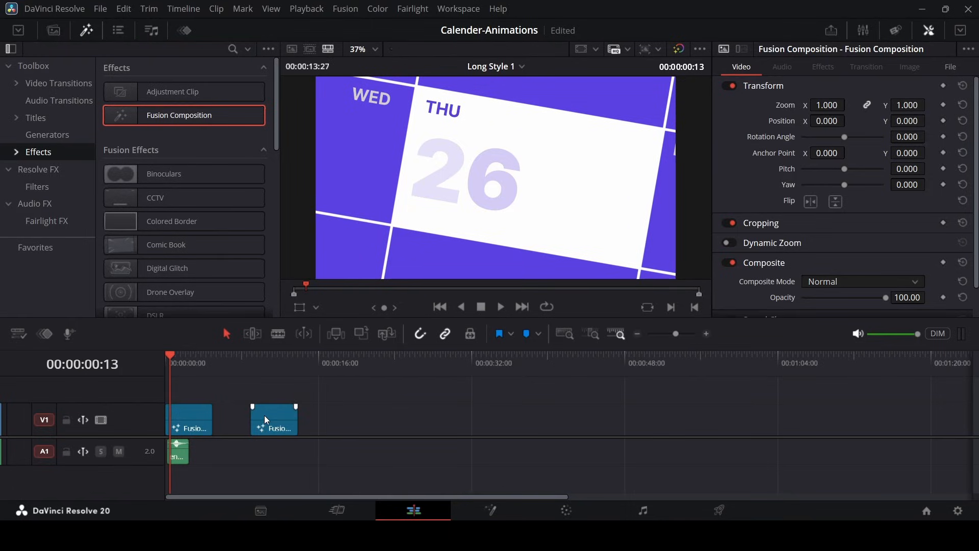
left_click(53, 30)
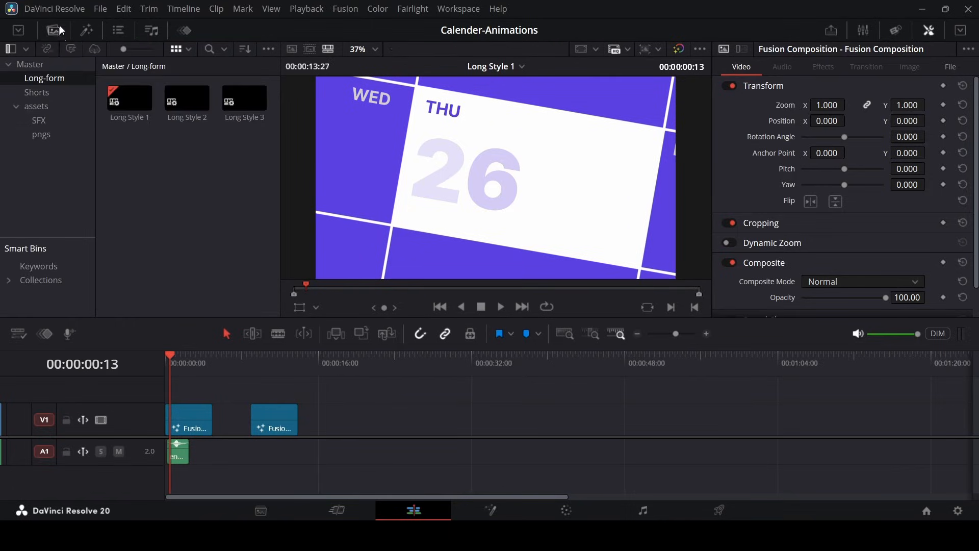
left_click(54, 90)
left_click(53, 80)
right_click(183, 185)
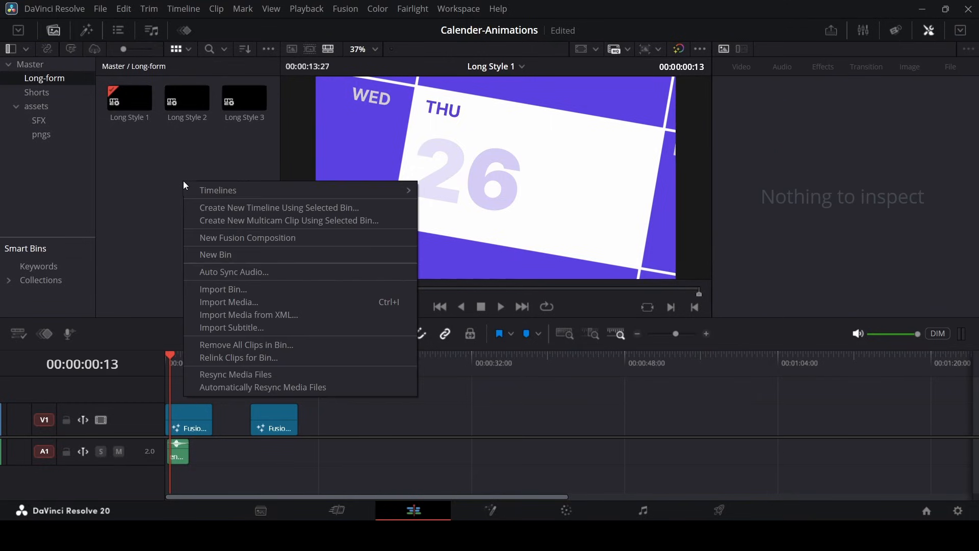
mouse_move(213, 190)
left_click(495, 193)
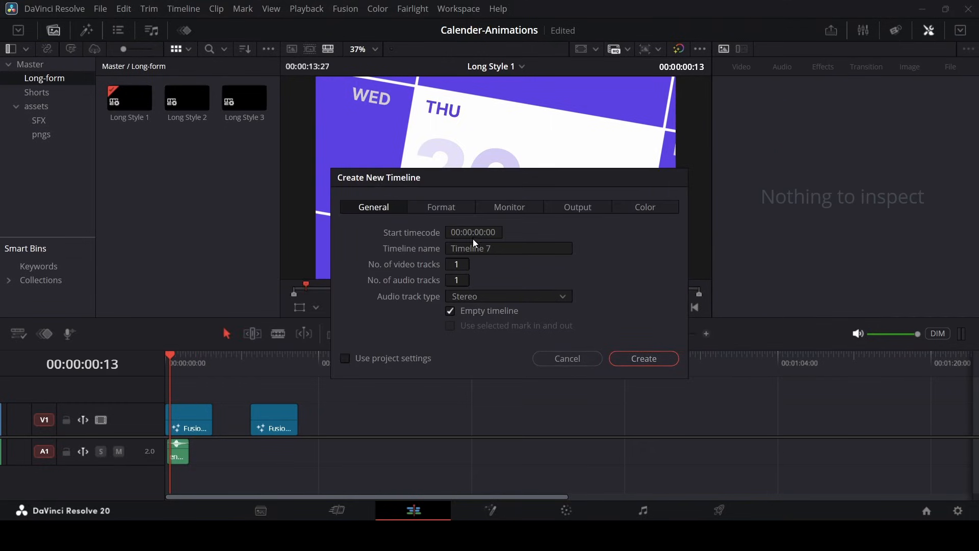
left_click(442, 207)
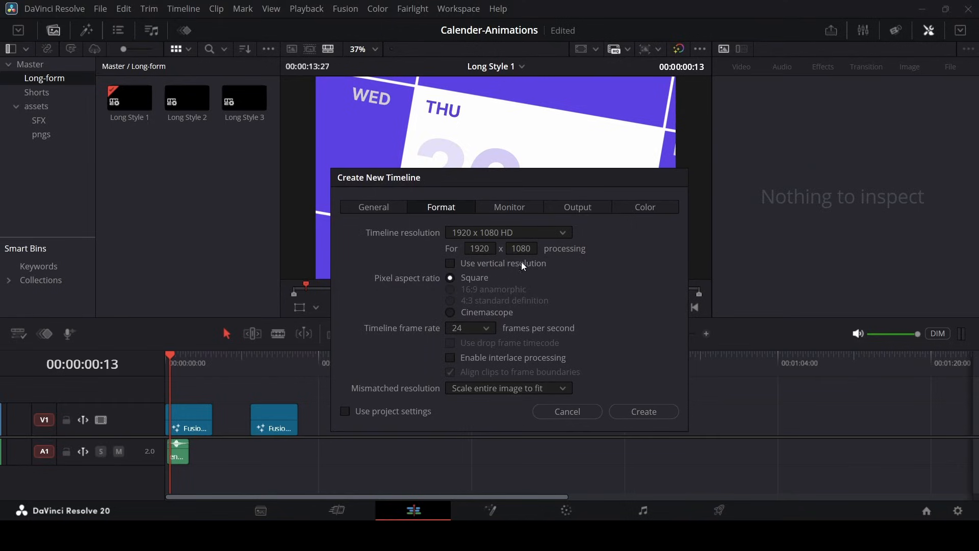
left_click(480, 331)
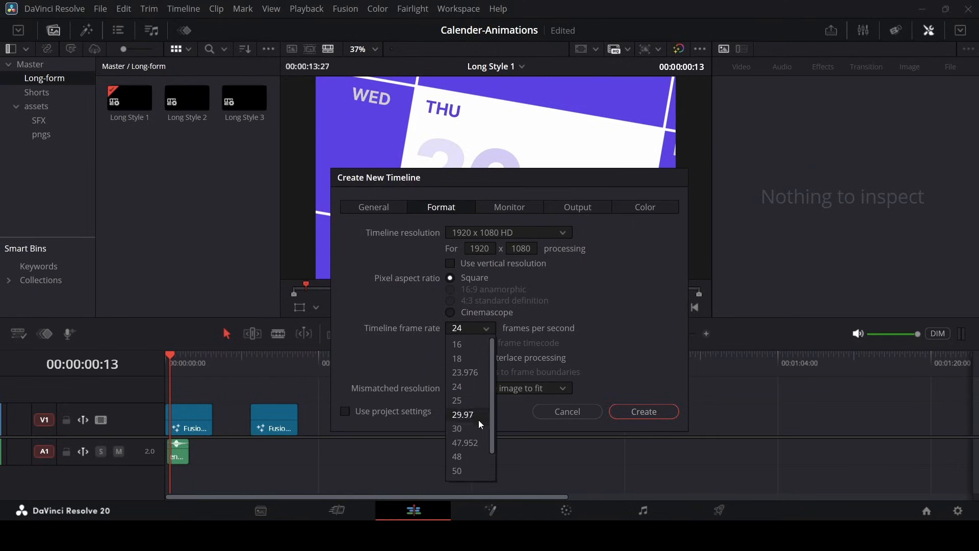
left_click(551, 414)
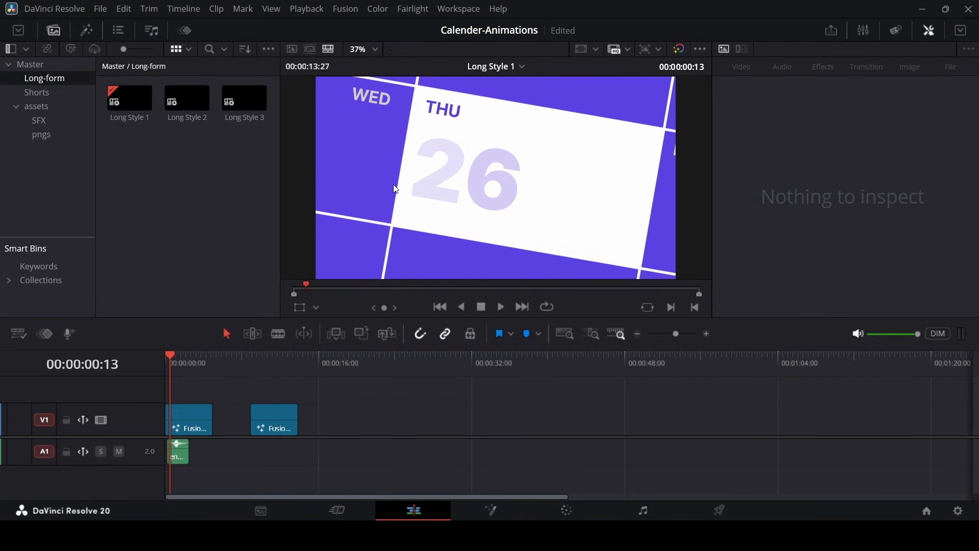
Open the new Fusion composition in the Fusion page and connect a Background node to the media output.
left_click(298, 415)
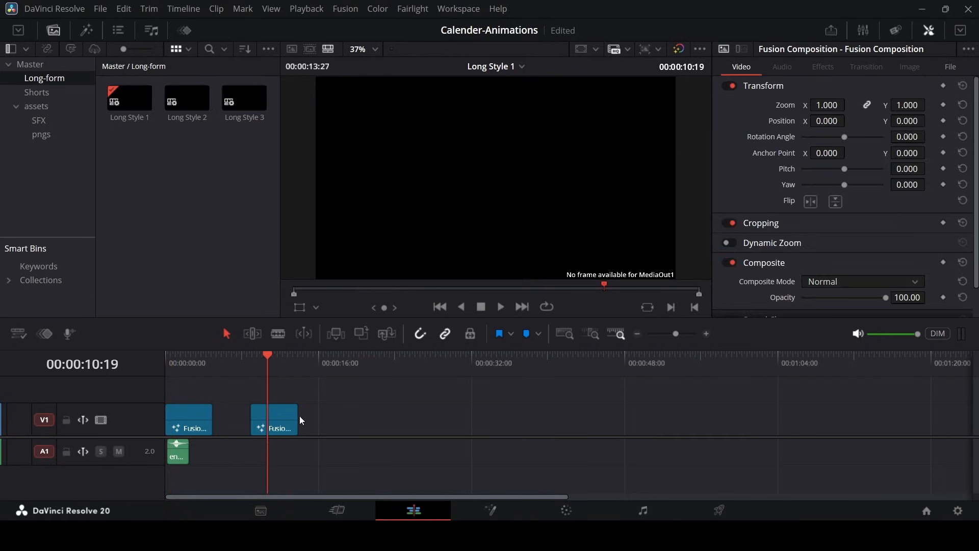
right_click(265, 421)
left_click(352, 344)
left_click_drag(16, 352, 283, 441)
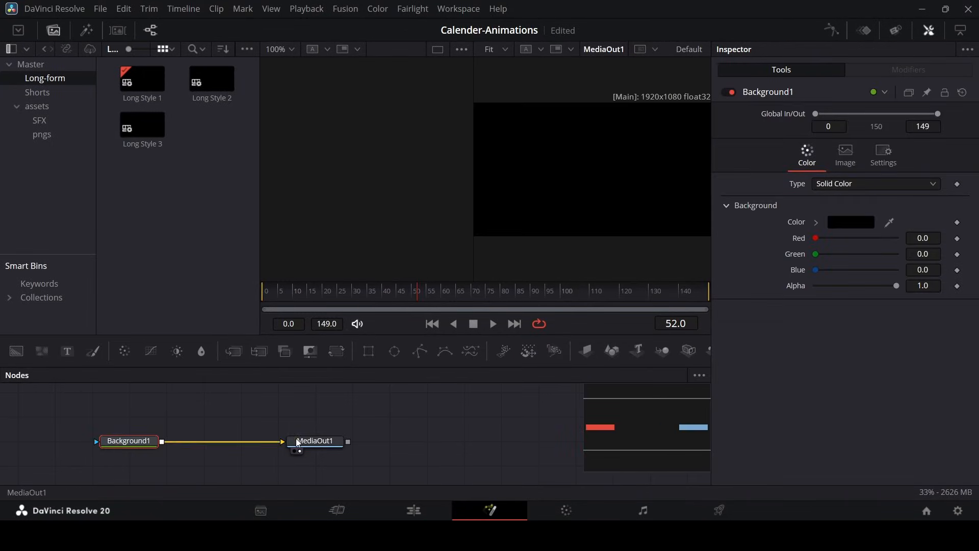
Set the Background node's color to #5c42e3.
left_click(850, 222)
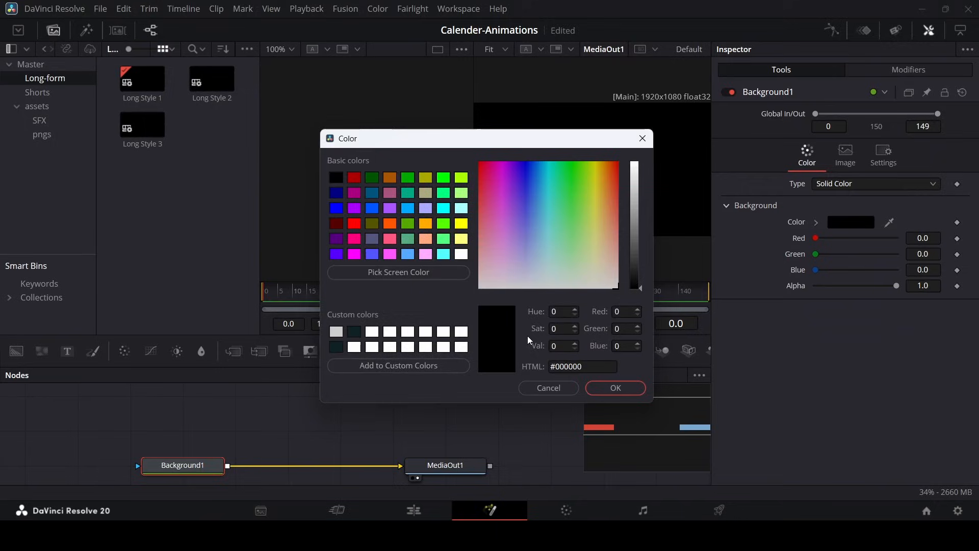
triple_click(585, 366)
type("#5c42e3")
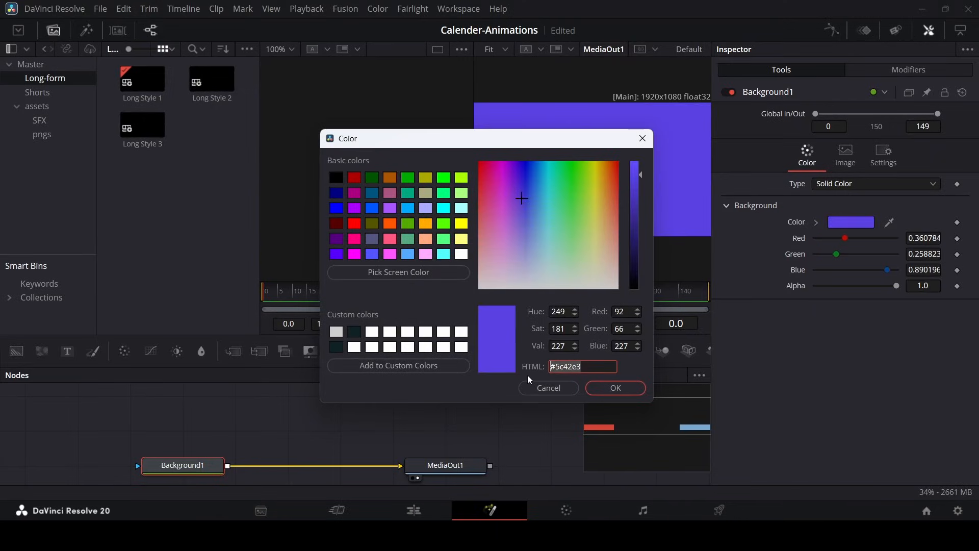
left_click(597, 388)
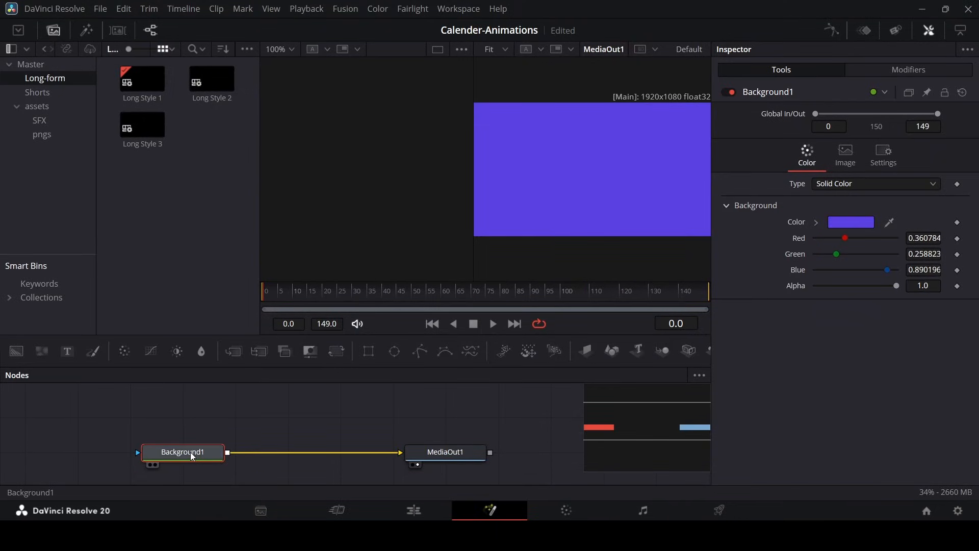
Insert a Grid node between the background and the media output.
key("shift+space")
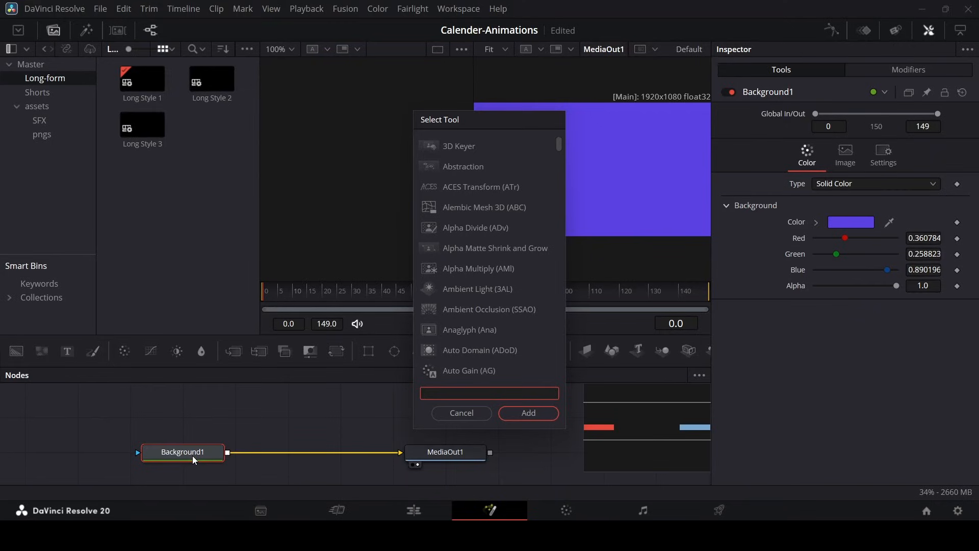
type("grid")
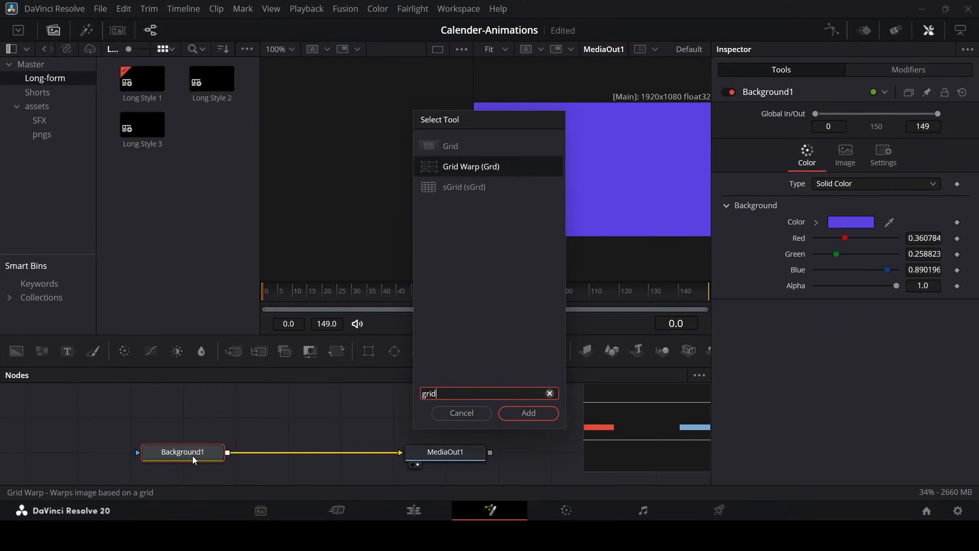
key("Return")
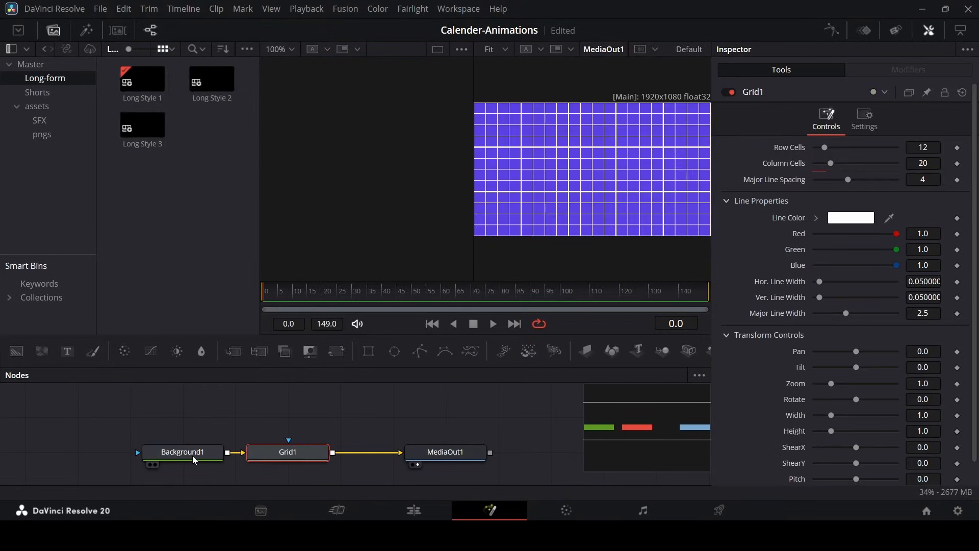
Set the grid to 5 row cells and 5 column cells with a major line spacing of 0.
left_click(934, 148)
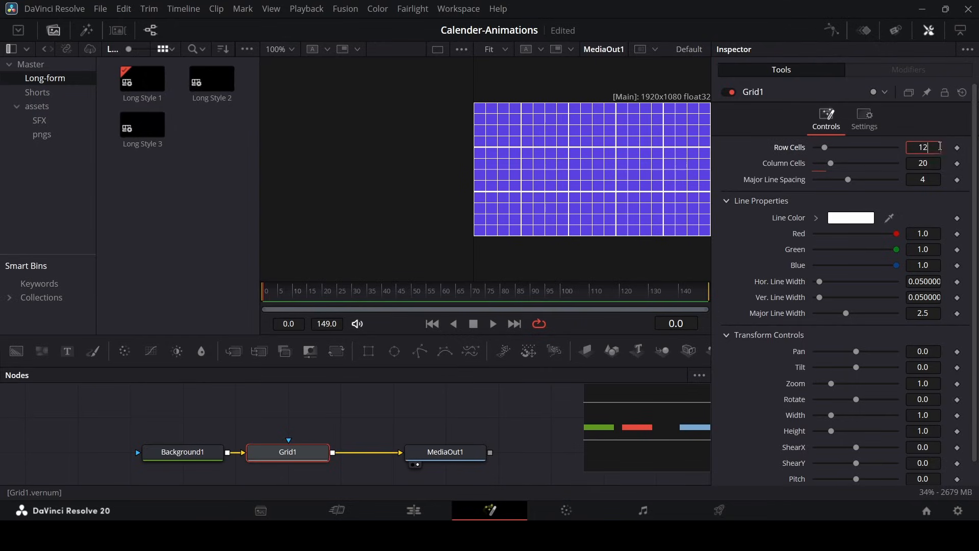
type("5")
key("Tab")
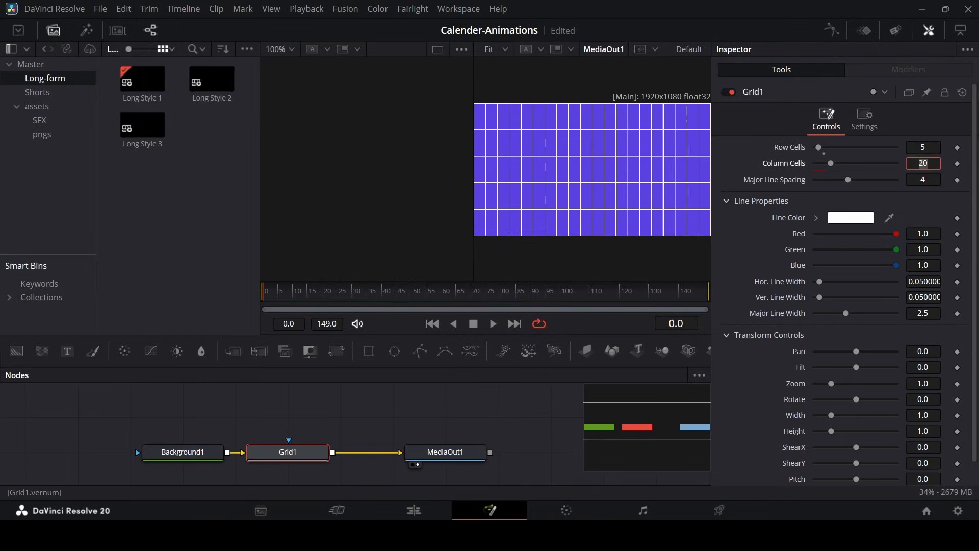
type("5")
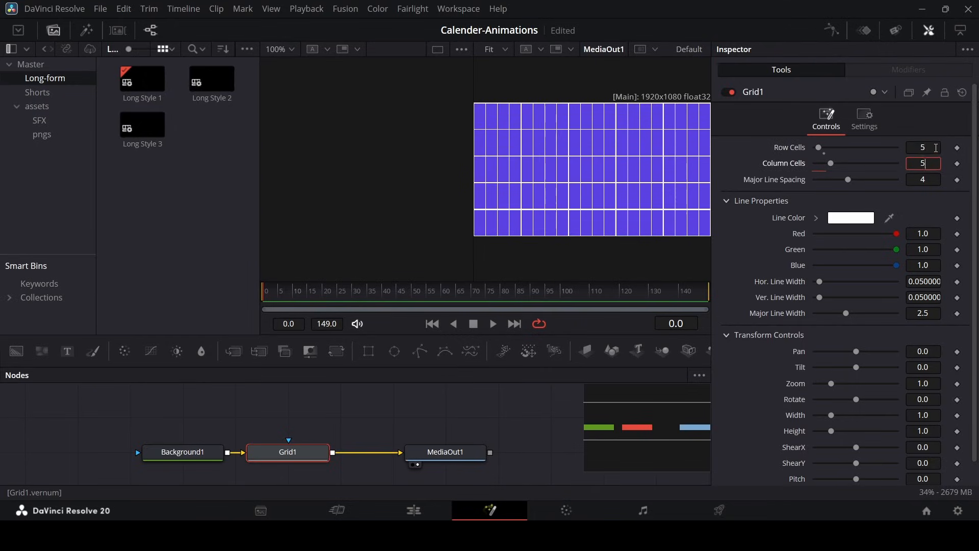
key("Tab")
type("0")
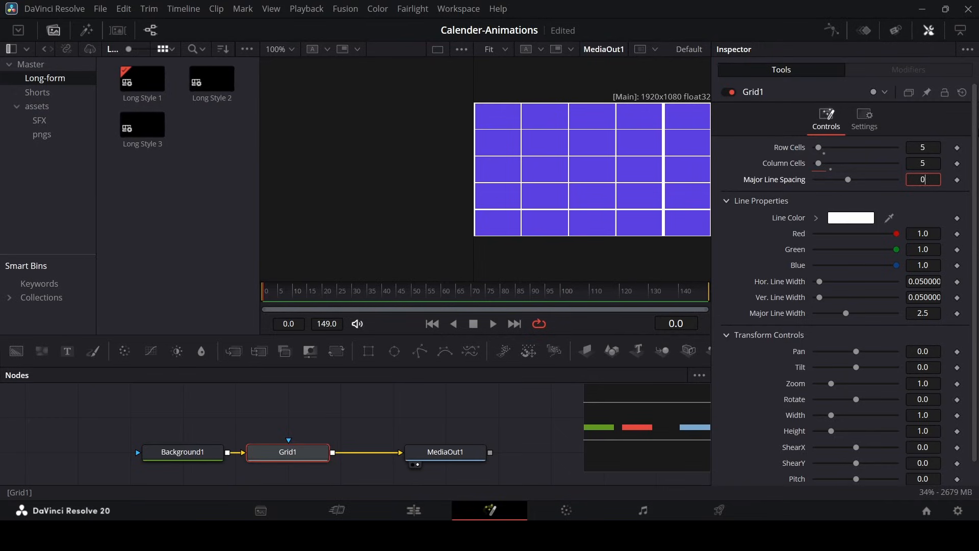
key("Tab")
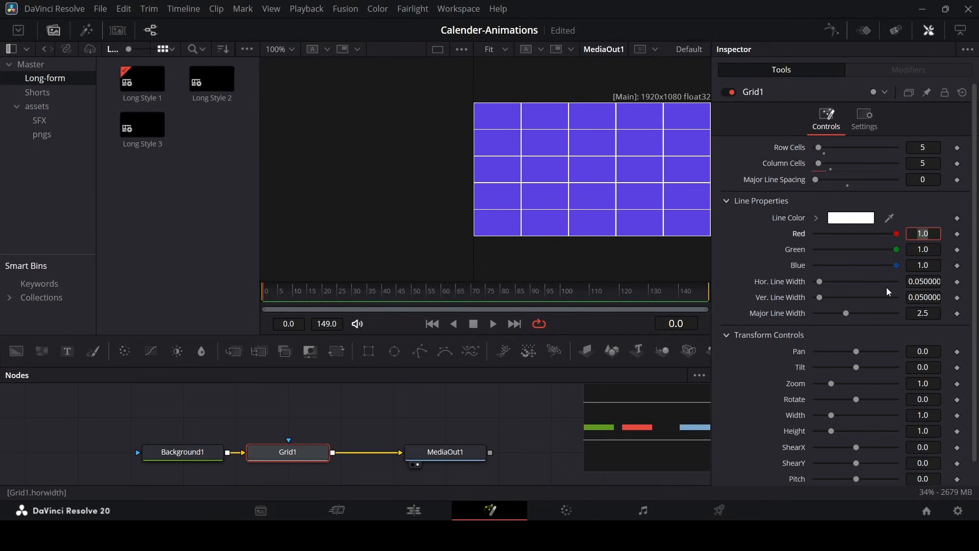
Set the grid's horizontal and vertical line widths to 0.02.
left_click(920, 286)
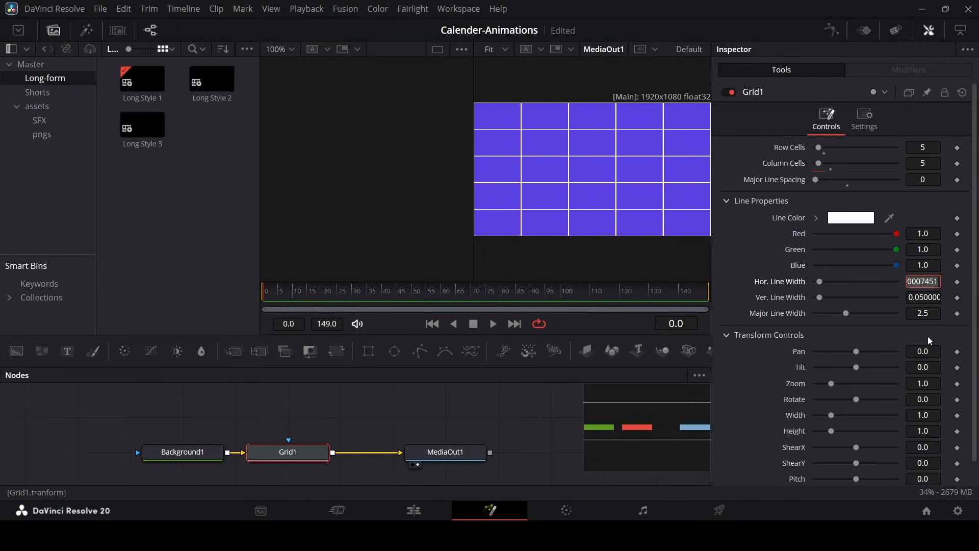
type("0.02")
key("Tab")
type("0.")
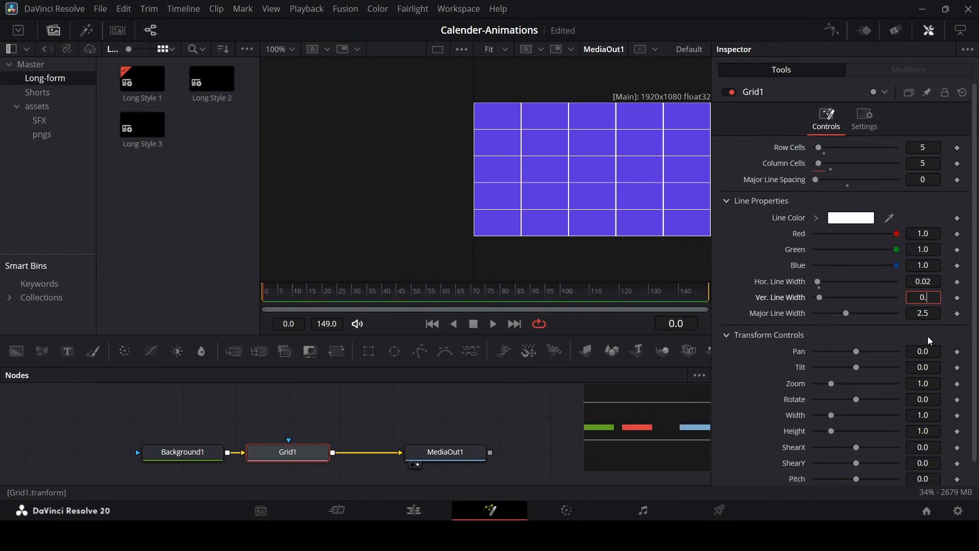
type("02")
key("Tab")
Set the grid's zoom to 2.5.
key("Tab")
key("Tab")
key("Tab")
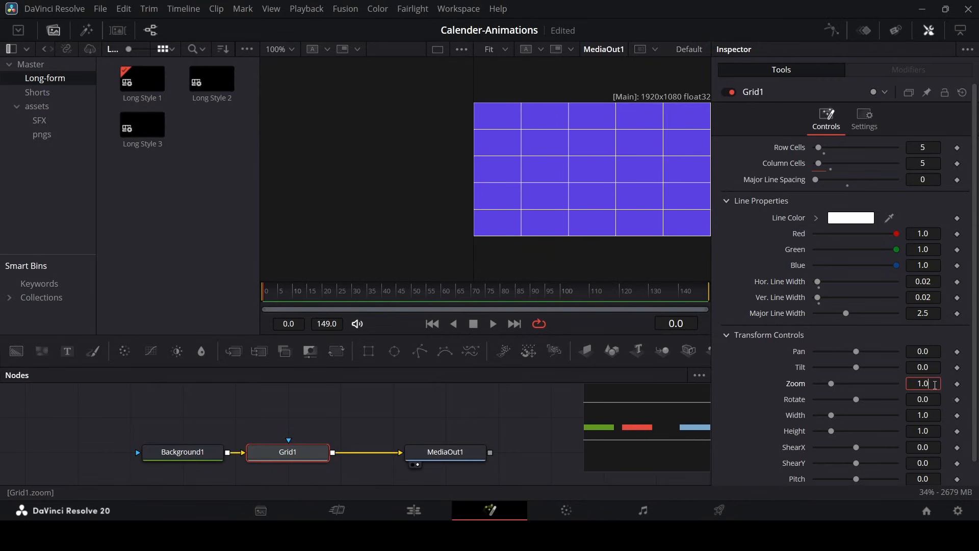
type("2.5")
key("Return")
Make room in the node tree and merge a Text node over the grid, reading "WED".
left_click_drag(127, 428, 172, 452)
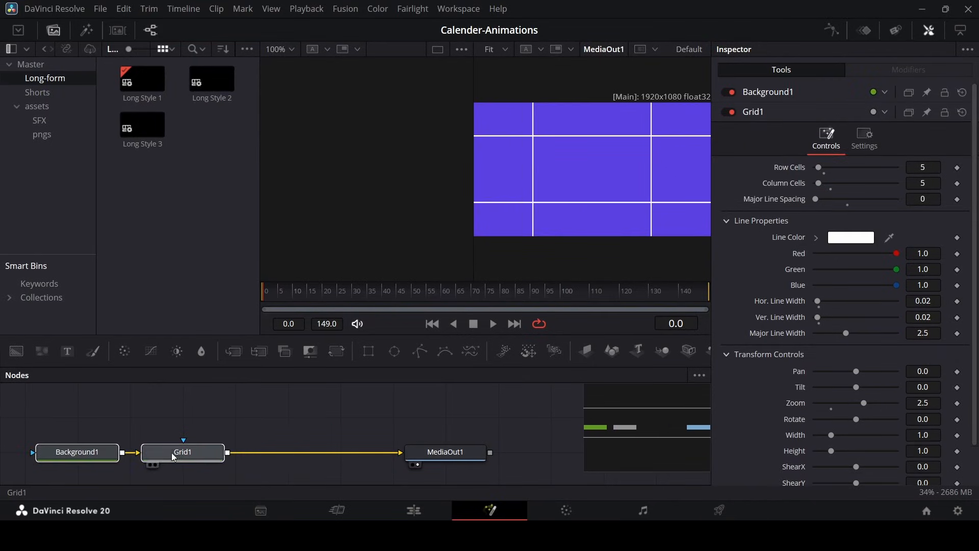
left_click_drag(67, 351, 228, 453)
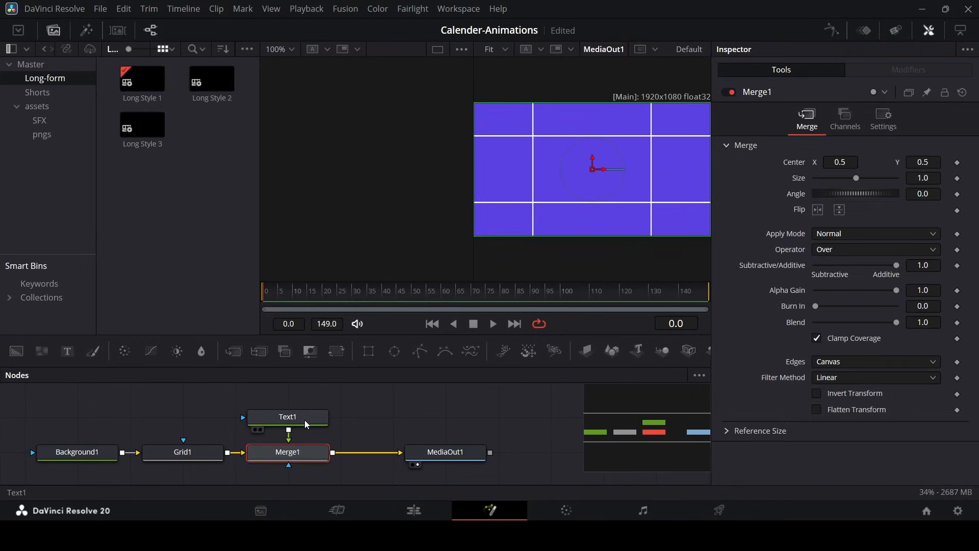
left_click(305, 420)
left_click(763, 225)
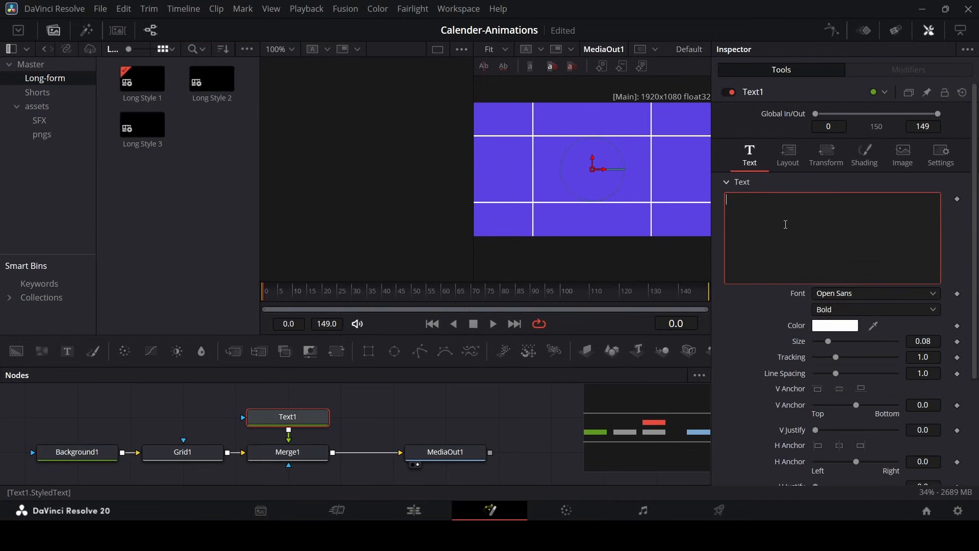
type("WED")
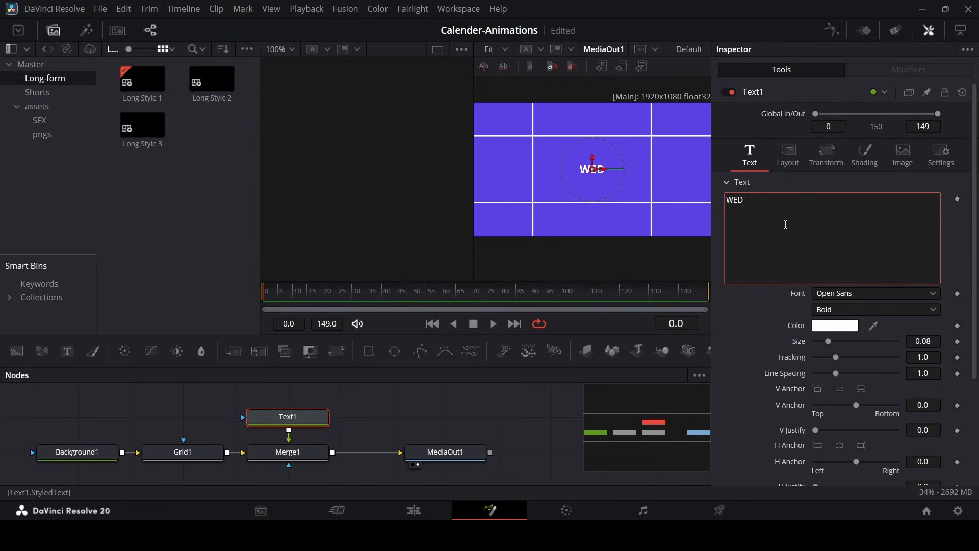
Set the font of the WED text to Poppins.
left_click(836, 293)
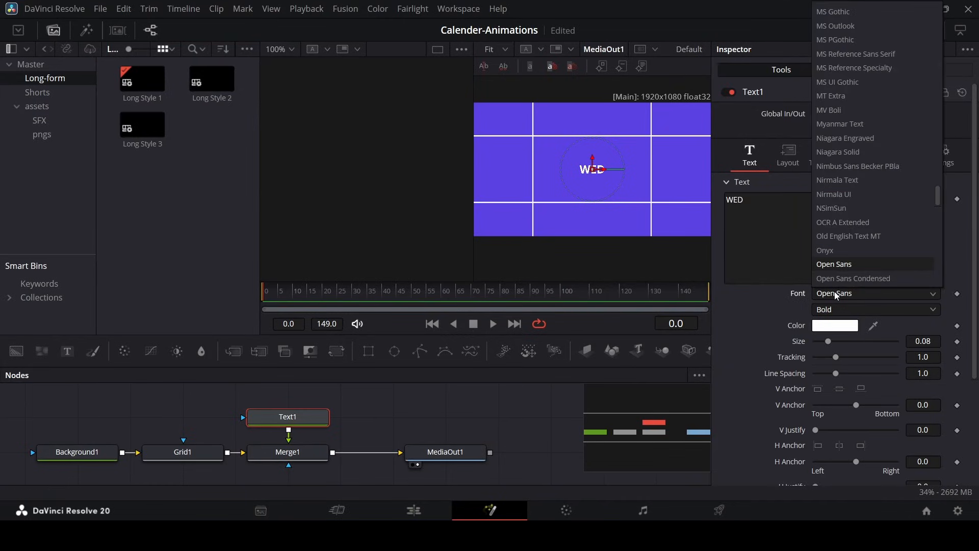
type("Poppins")
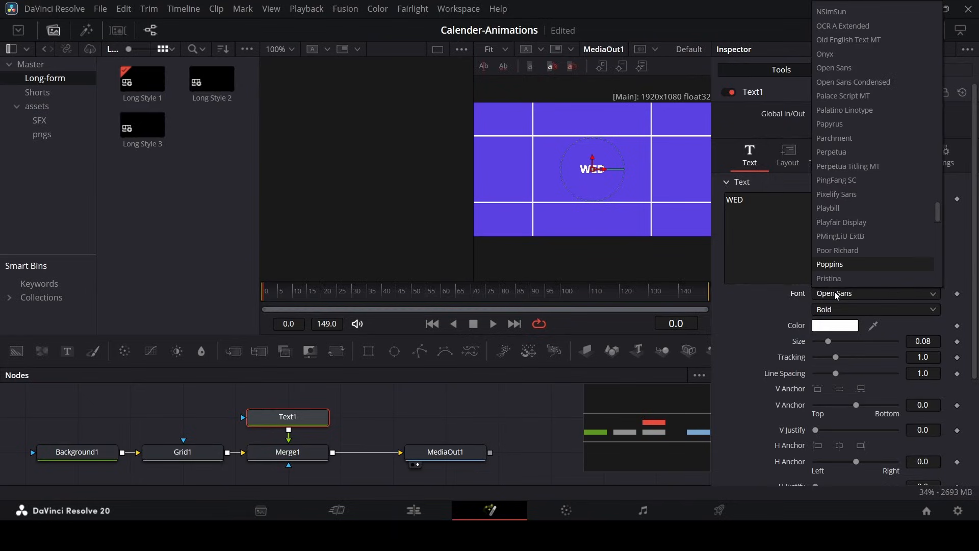
key("Return")
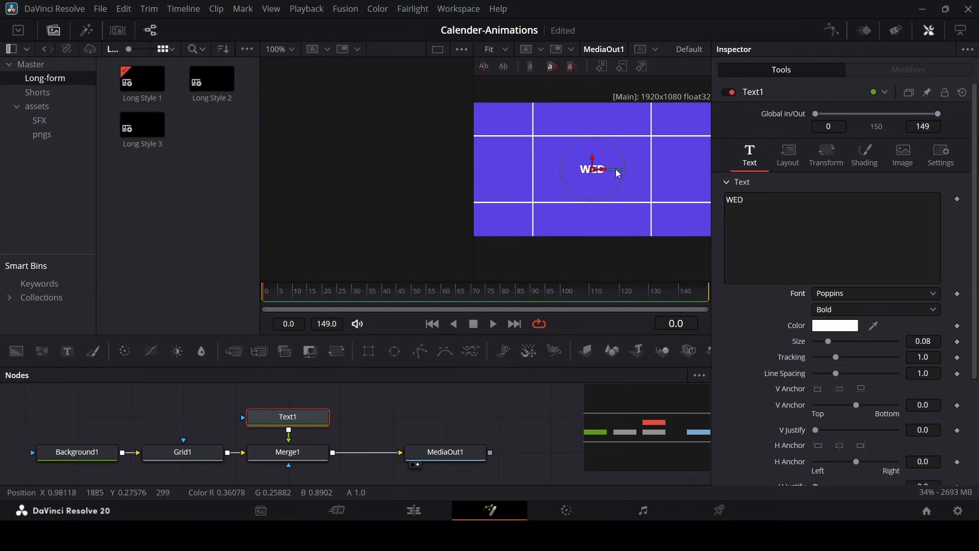
Set the WED text's size to 0.05 and place it in the upper-right corner of the left-hand cell in the grid's middle row.
left_click_drag(592, 170, 516, 143)
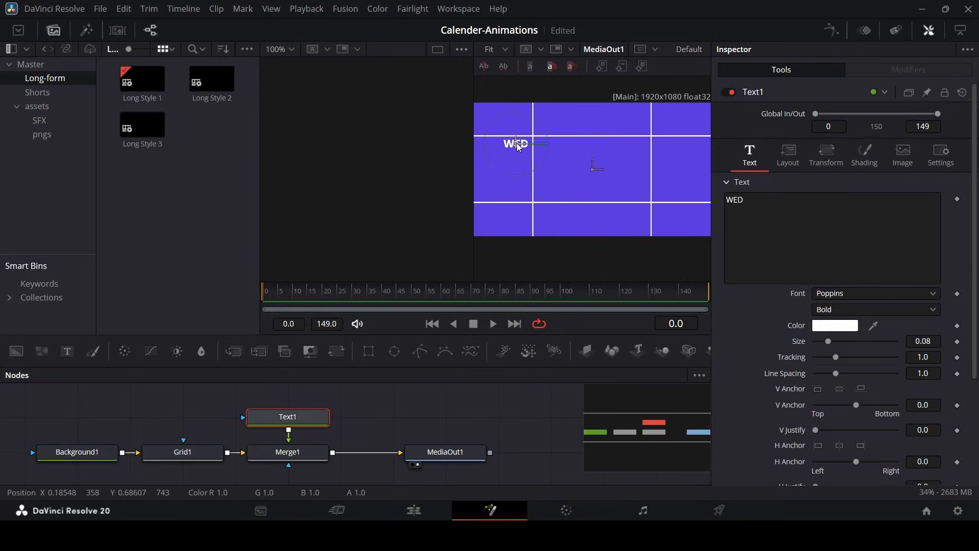
left_click(931, 341)
key("BackSpace")
type("5")
key("Tab")
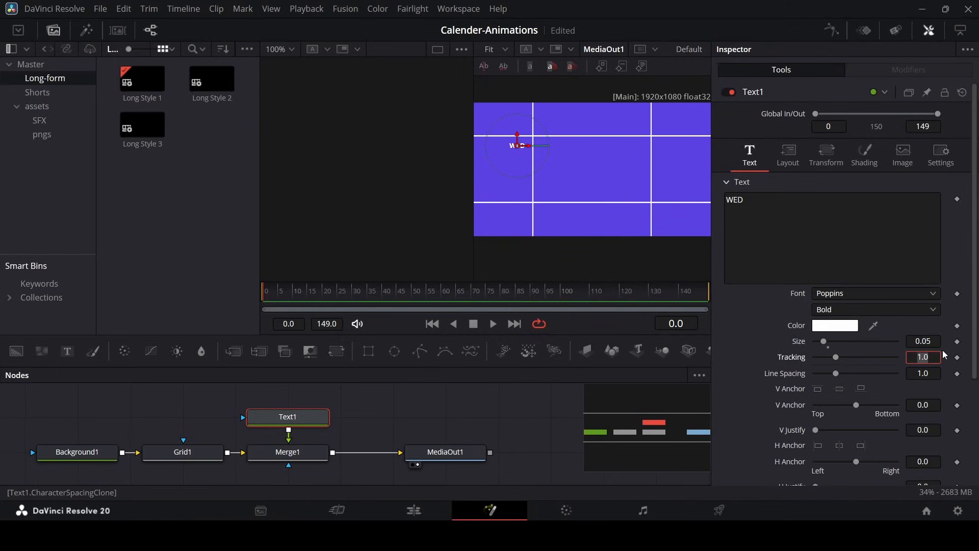
scroll(519, 149, "up", 5)
scroll(519, 149, "up", 3)
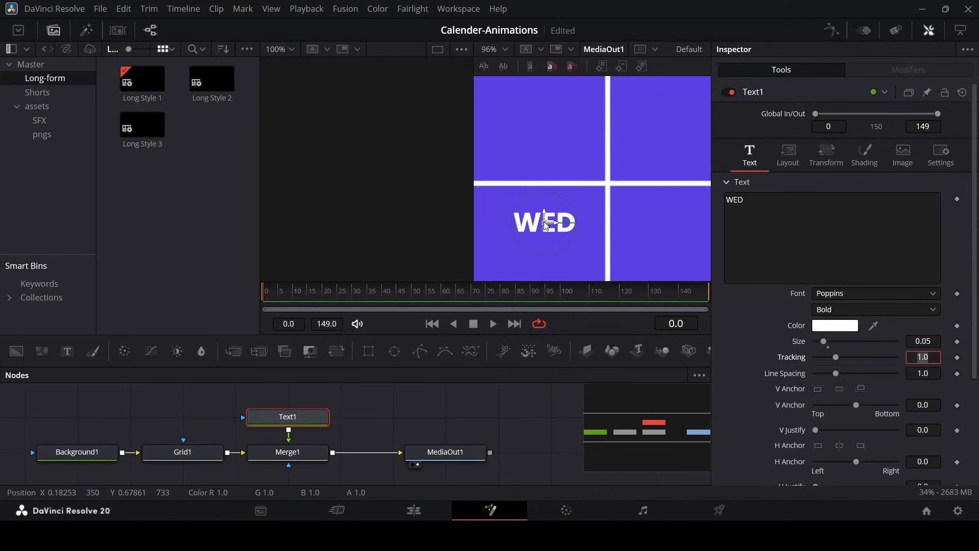
left_click_drag(544, 222, 559, 208)
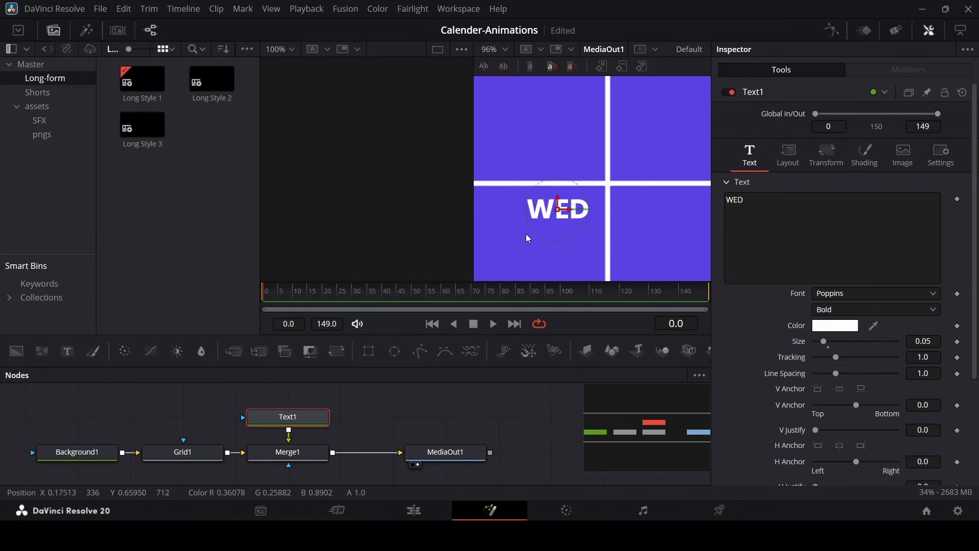
scroll(522, 233, "down", 8)
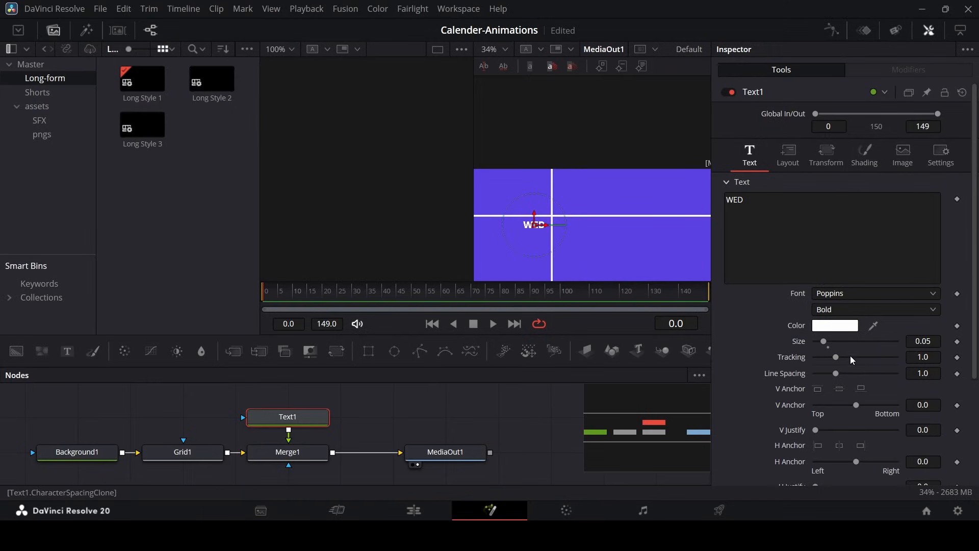
Change the WED text's color to light grey #e7e7e7.
left_click(836, 325)
left_click_drag(525, 139, 278, 162)
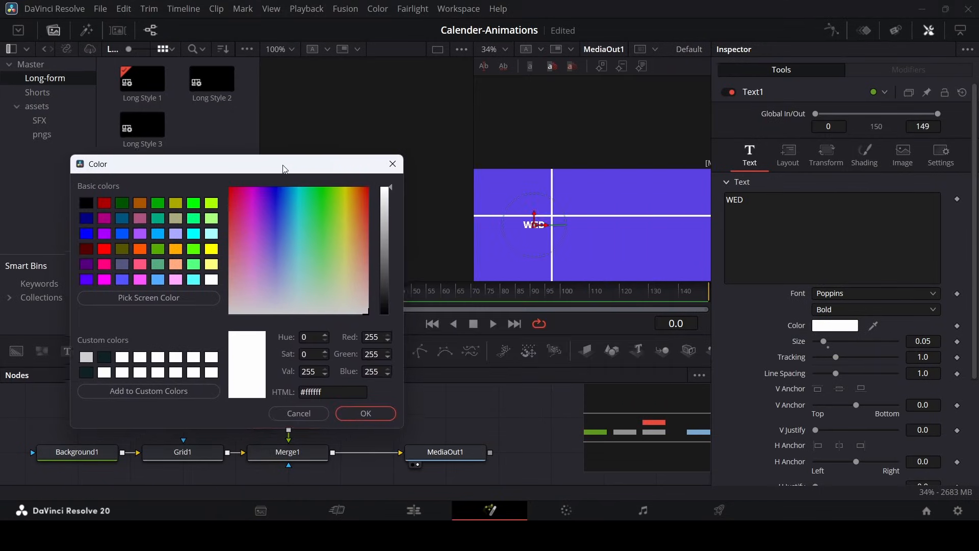
left_click_drag(389, 207, 392, 198)
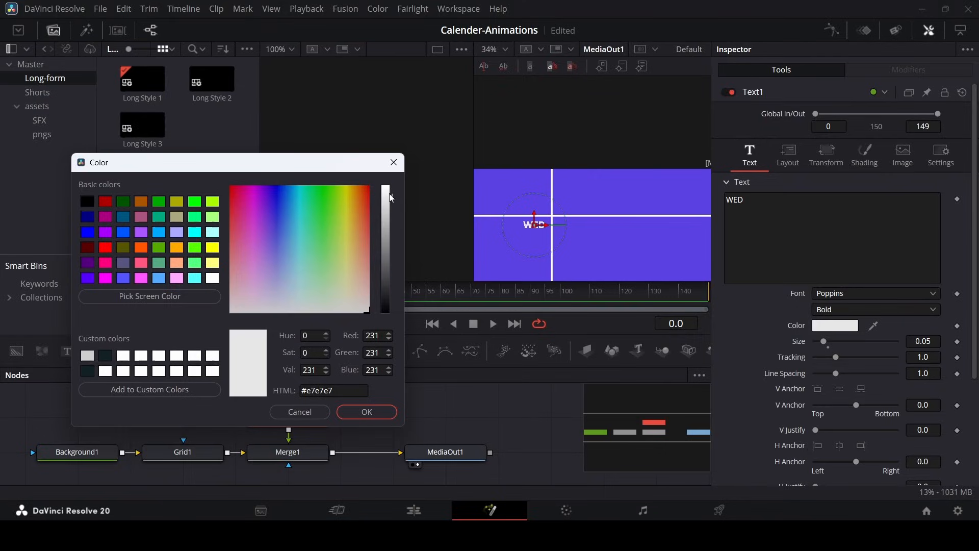
left_click(390, 412)
left_click(487, 414)
scroll(521, 238, "down", 3)
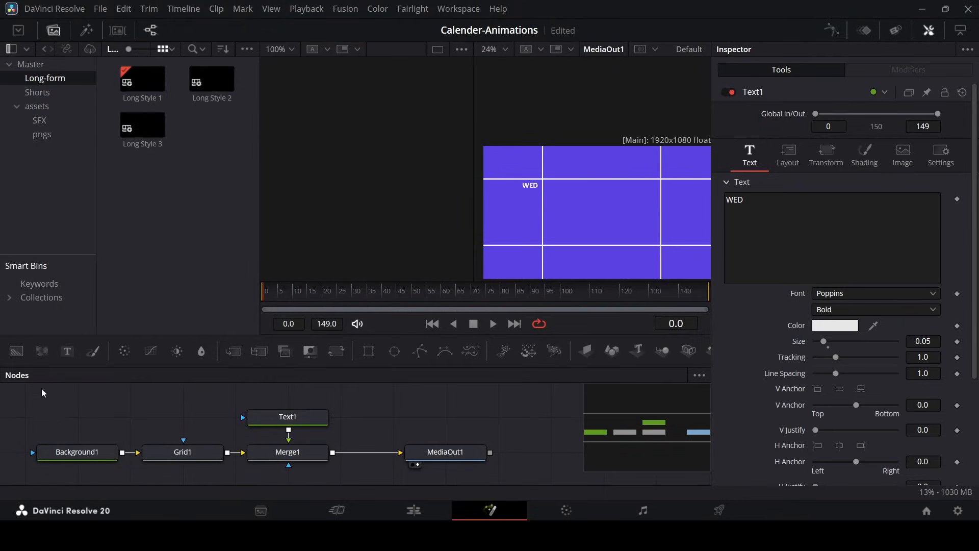
Duplicate the WED text node and merge the copy into the flow right after the first text's merge.
left_click(302, 418)
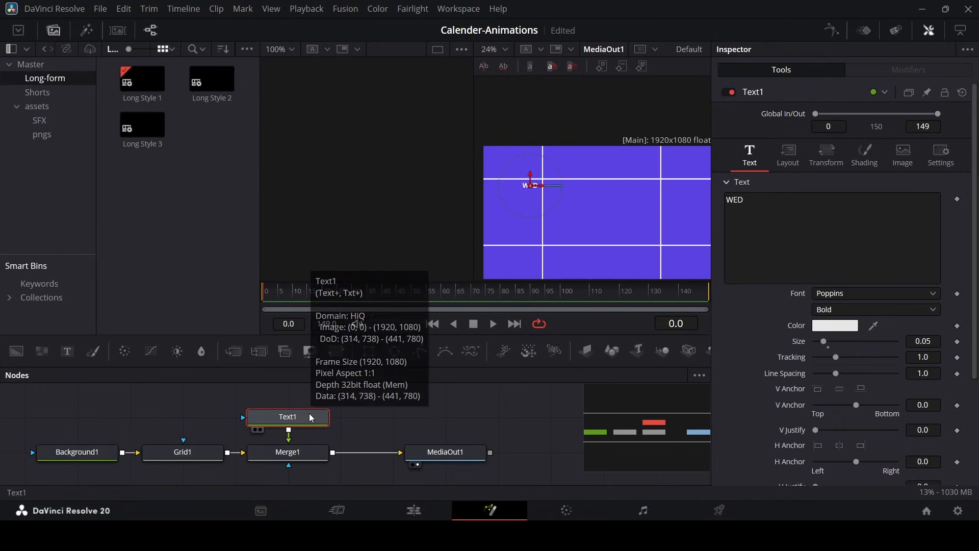
left_click(364, 420)
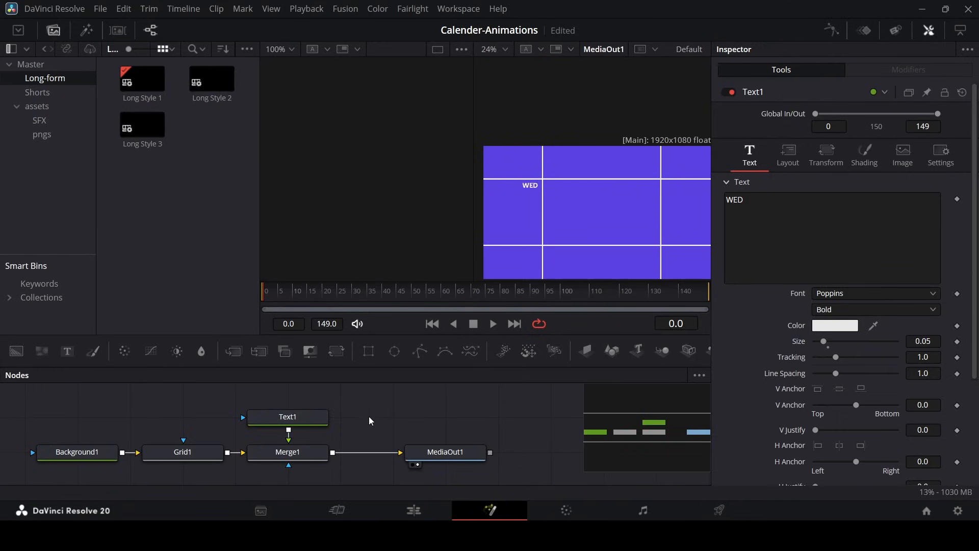
key("ctrl+v")
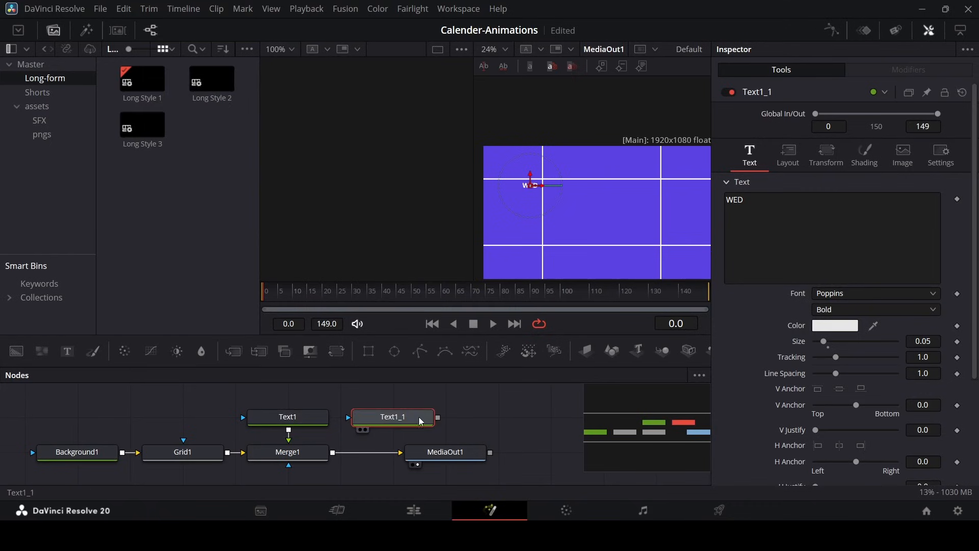
left_click_drag(438, 418, 332, 451)
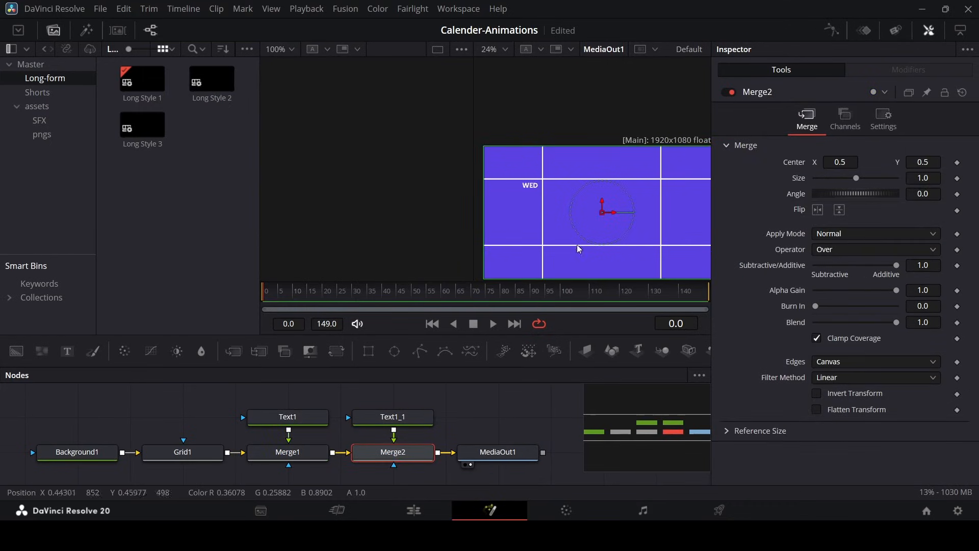
left_click(408, 428)
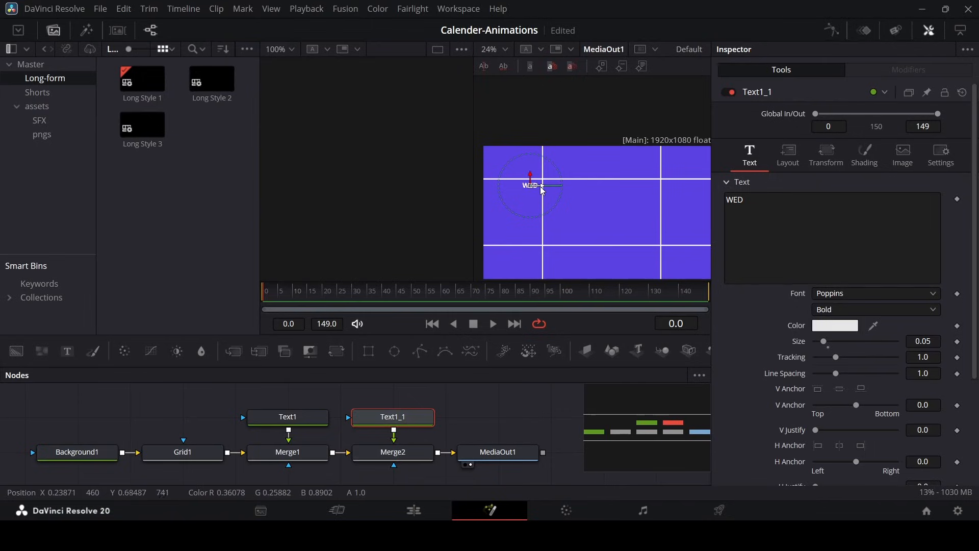
Change the copied text to FRI and place it in the upper-left corner of the right-hand cell, level with WED.
left_click_drag(540, 185, 686, 186)
left_click(784, 239)
key("ctrl+a")
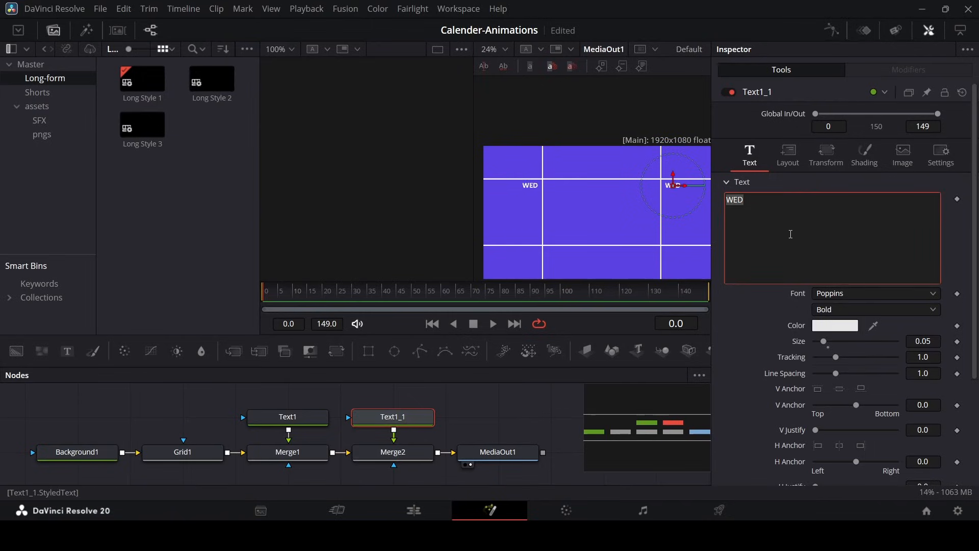
type("thu")
key("BackSpace")
key("BackSpace")
key("BackSpace")
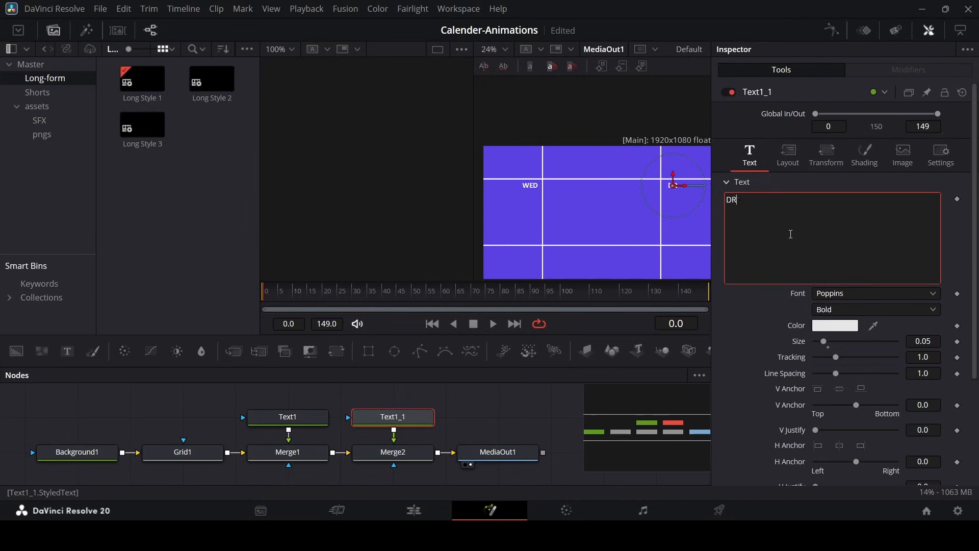
type("FRI")
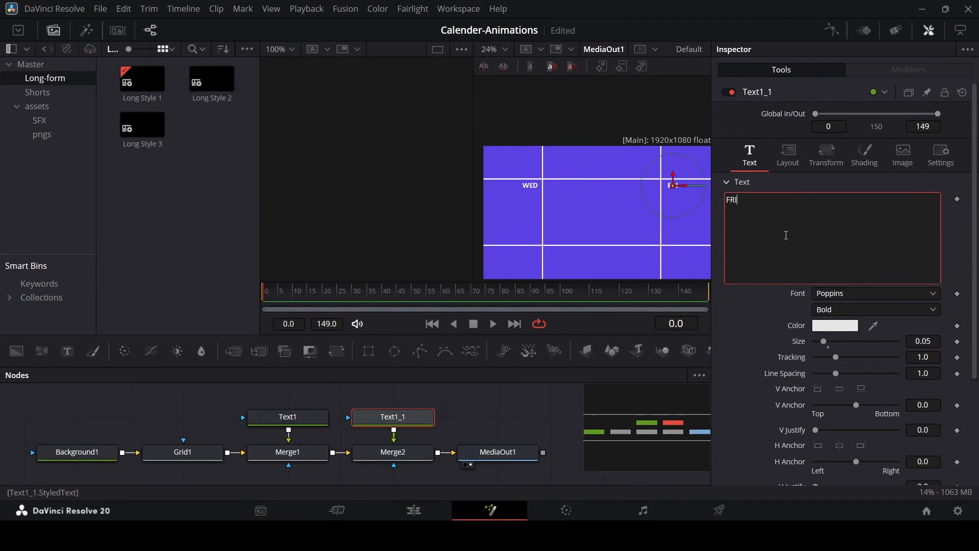
left_click(687, 186)
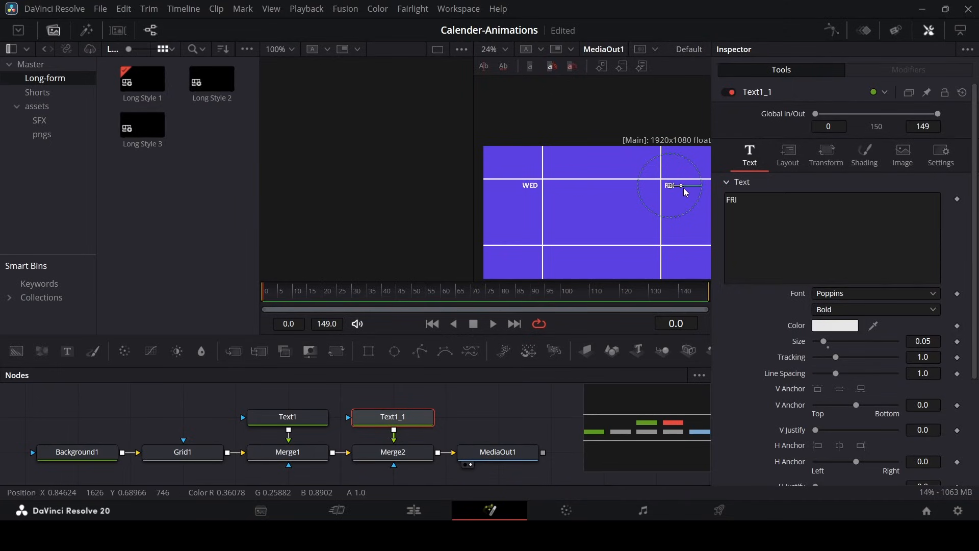
Paste another copy of the WED text node and merge it into the flow after the FRI text's merge.
left_click(439, 420)
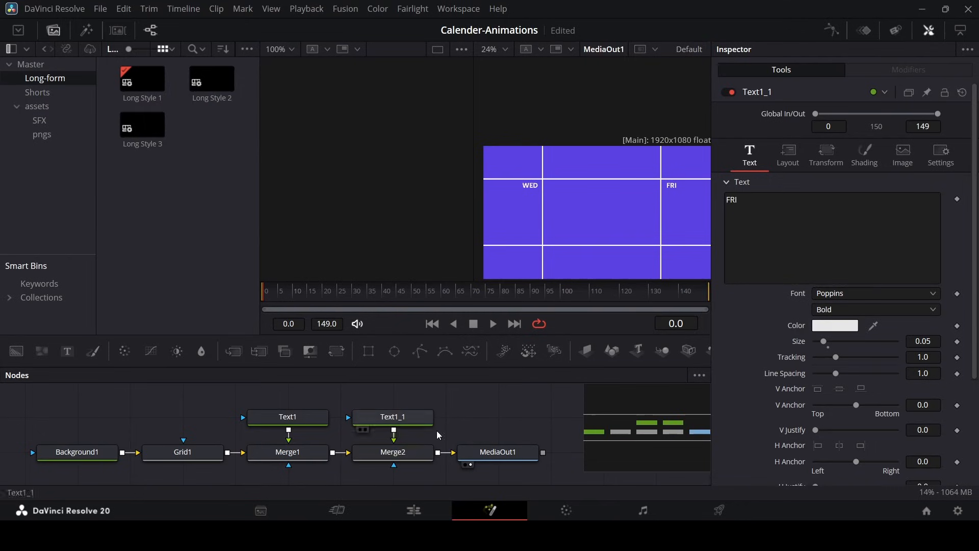
key("ctrl+v")
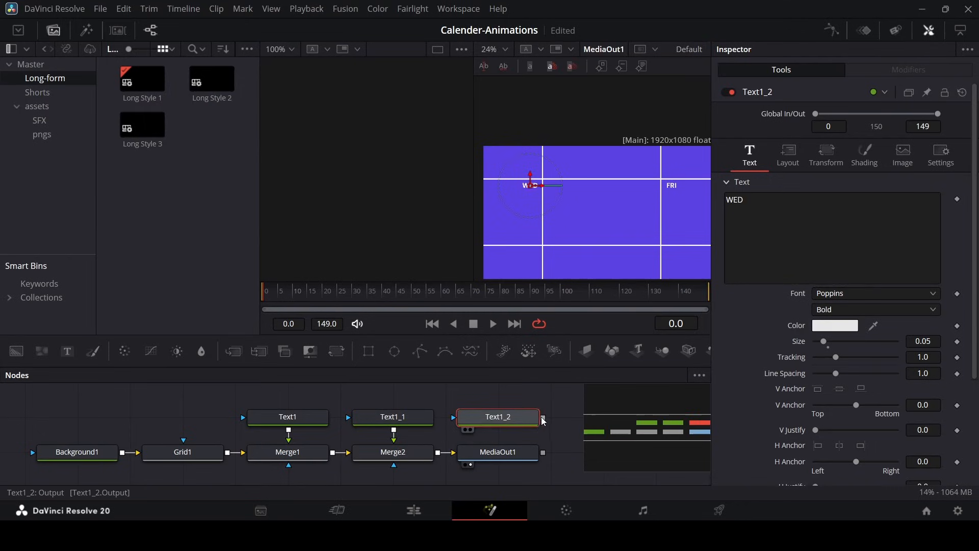
left_click_drag(543, 417, 443, 453)
left_click(498, 416)
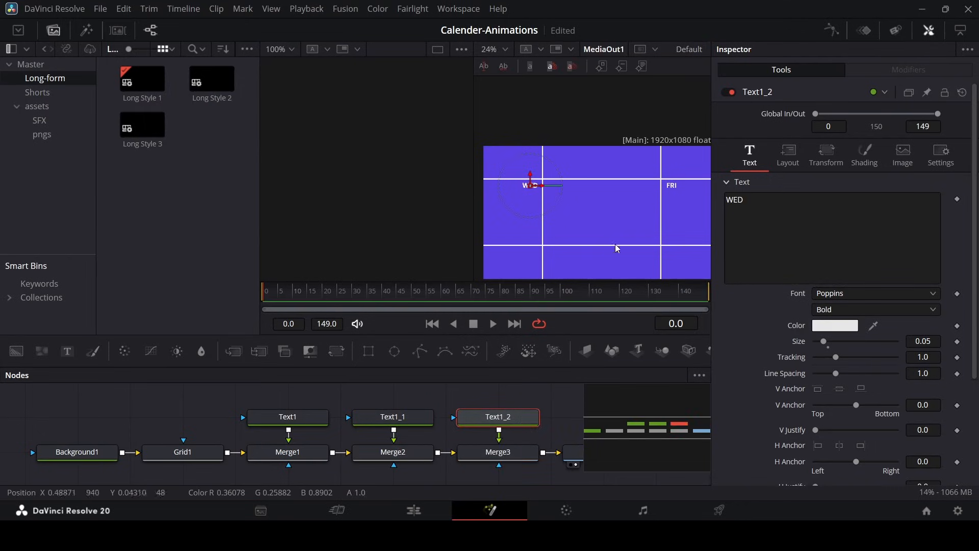
Place the new text copy in the central cell's upper-left corner and change it to read THU.
left_click_drag(546, 186, 574, 185)
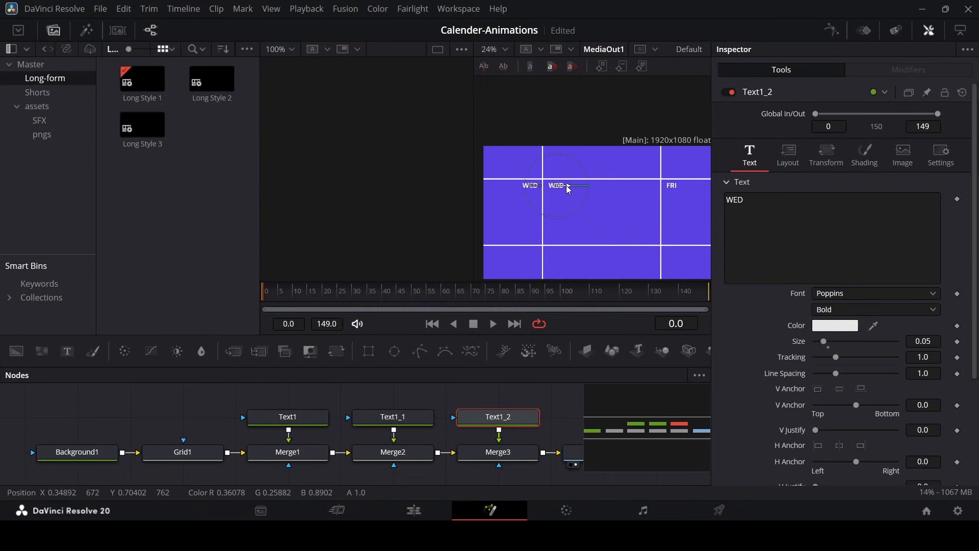
double_click(752, 200)
type("THU")
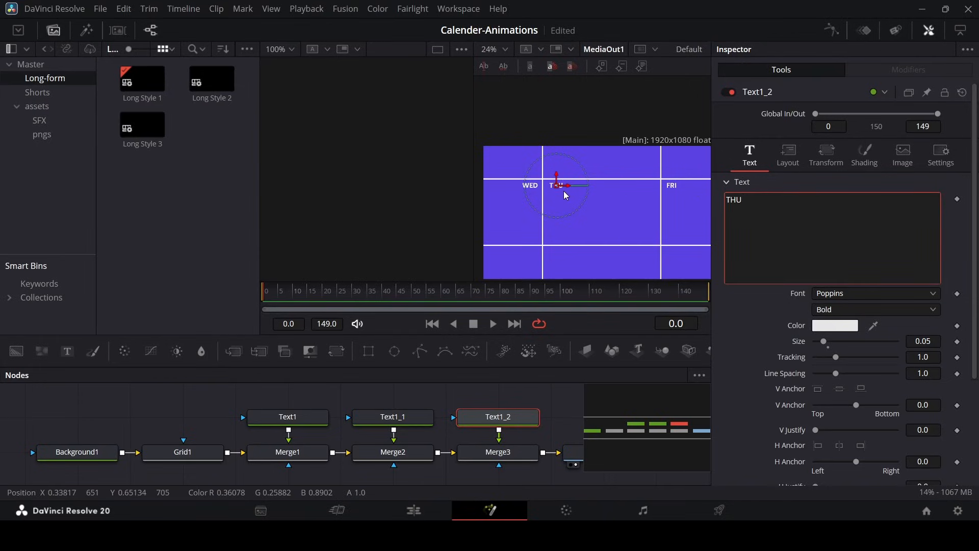
left_click_drag(564, 190, 561, 188)
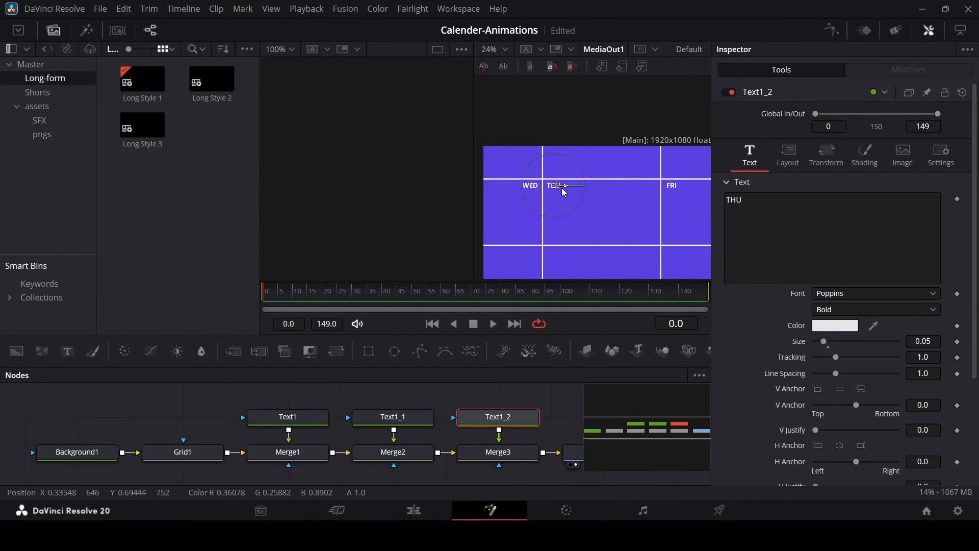
Make room before the THU text's merge and add a Background node there, colored white.
left_click_drag(505, 472, 462, 405)
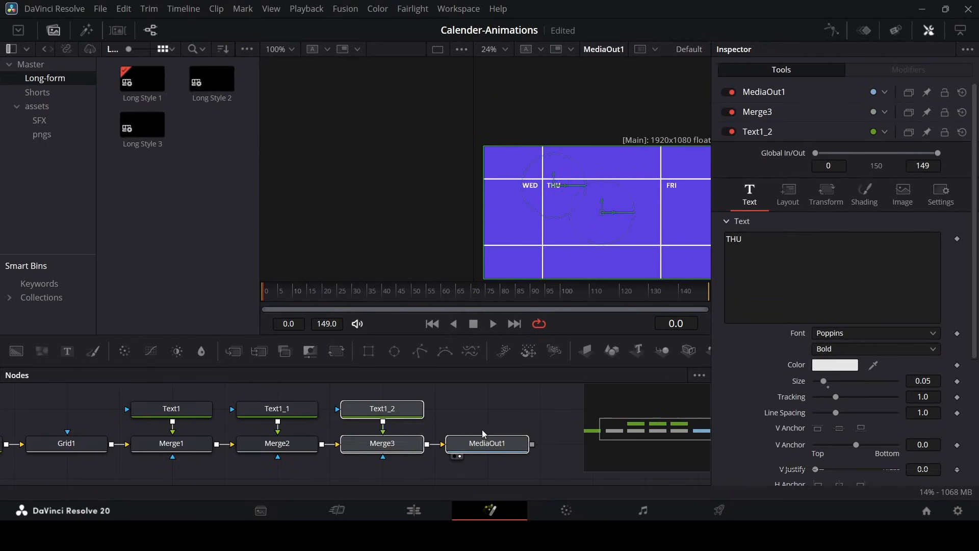
left_click_drag(382, 445, 486, 444)
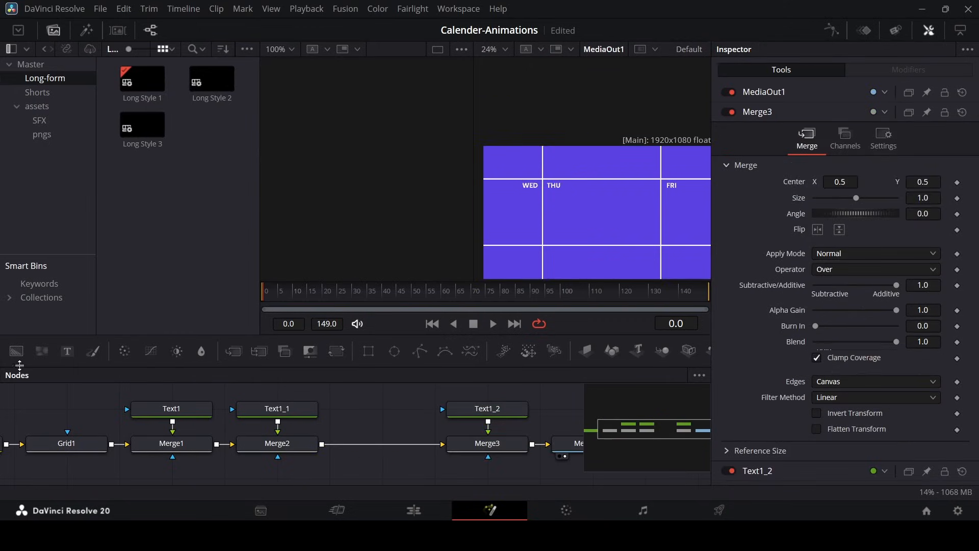
left_click_drag(16, 350, 384, 423)
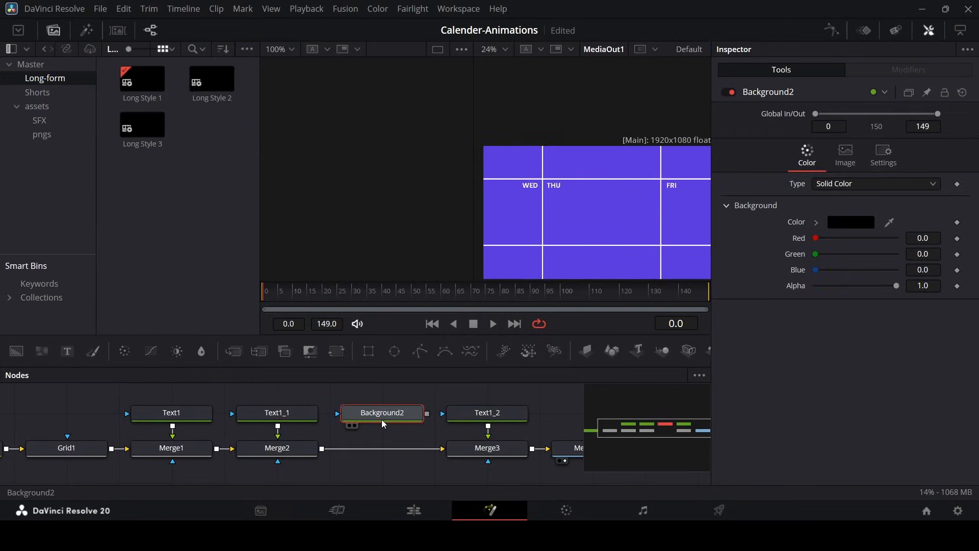
left_click(816, 223)
left_click(815, 234)
scroll(436, 425, "up", 2)
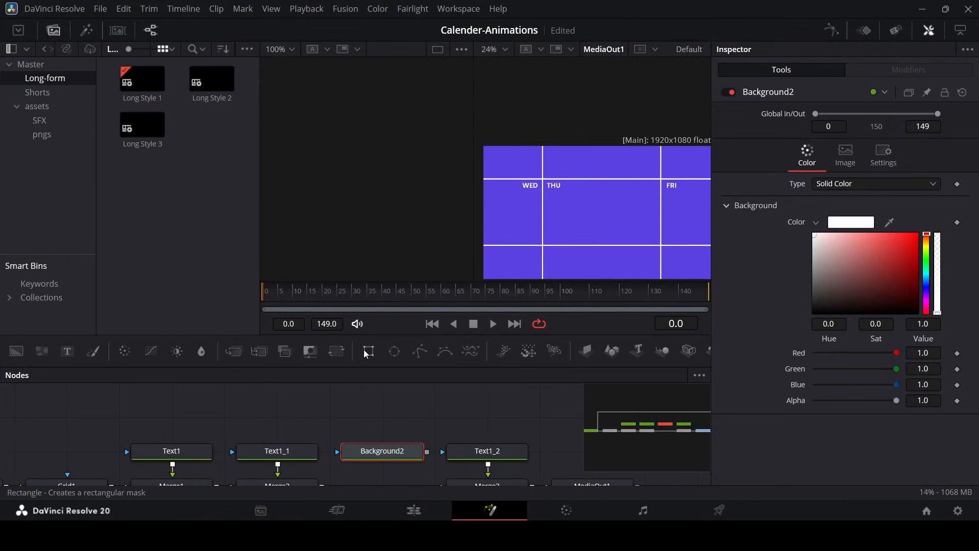
Mask the white background with a Polygon node, remove its shape keyframe, and merge the background between the FRI and THU merges.
left_click_drag(420, 351, 400, 415)
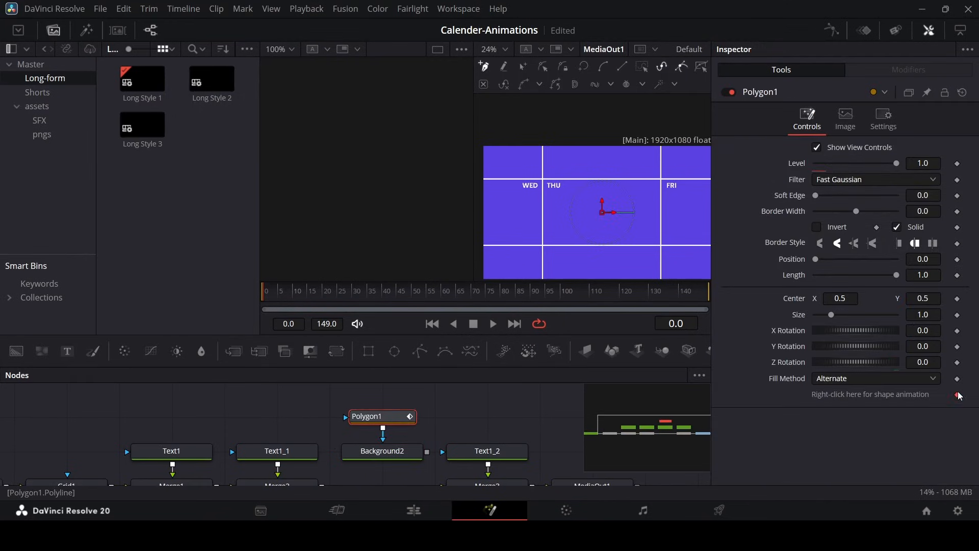
scroll(419, 418, "down", 2)
left_click_drag(427, 414, 323, 449)
scroll(429, 453, "up", 2)
Draw the polygon mask around the grid's central cell, with its corners on the four surrounding grid line intersections.
left_click(402, 418)
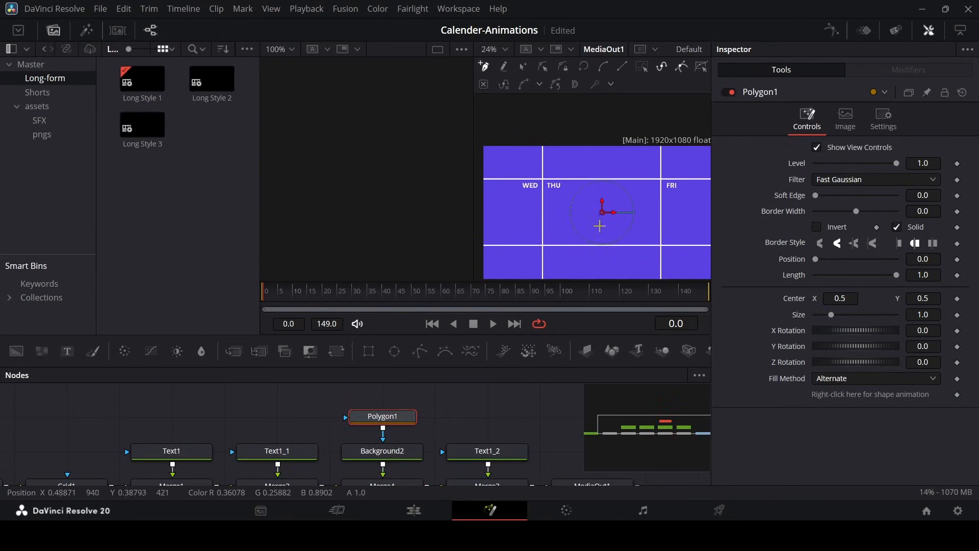
scroll(556, 186, "up", 1)
scroll(556, 187, "up", 2)
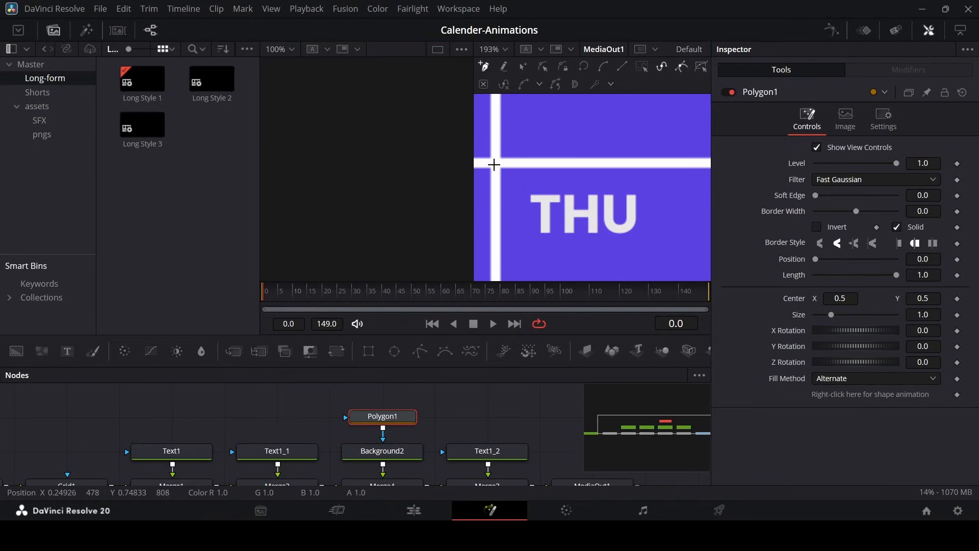
scroll(495, 164, "down", 4)
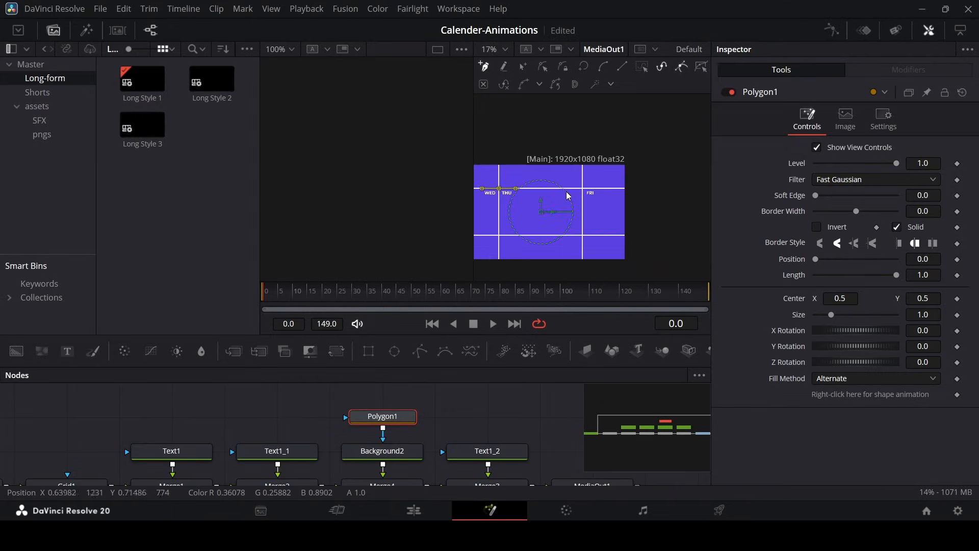
scroll(584, 194, "up", 1)
scroll(584, 193, "up", 3)
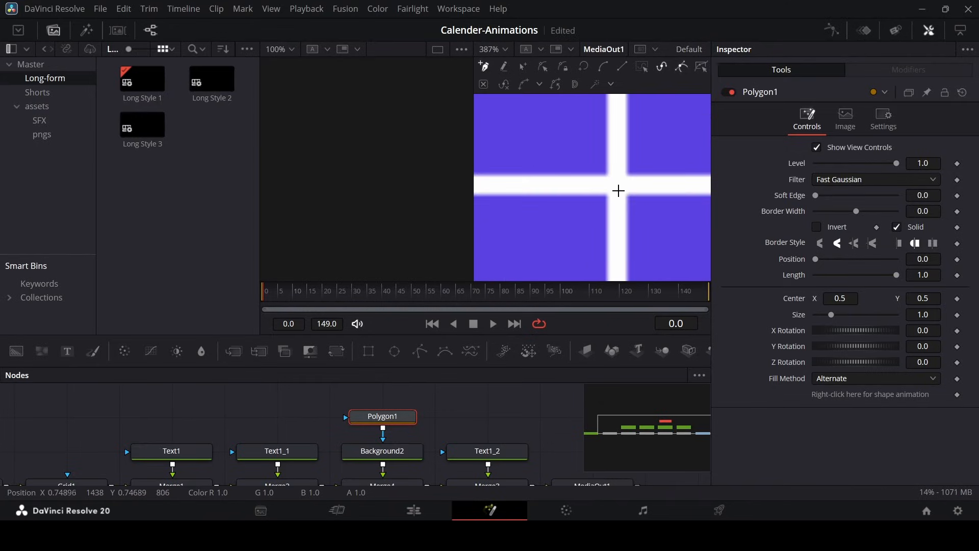
scroll(616, 187, "down", 4)
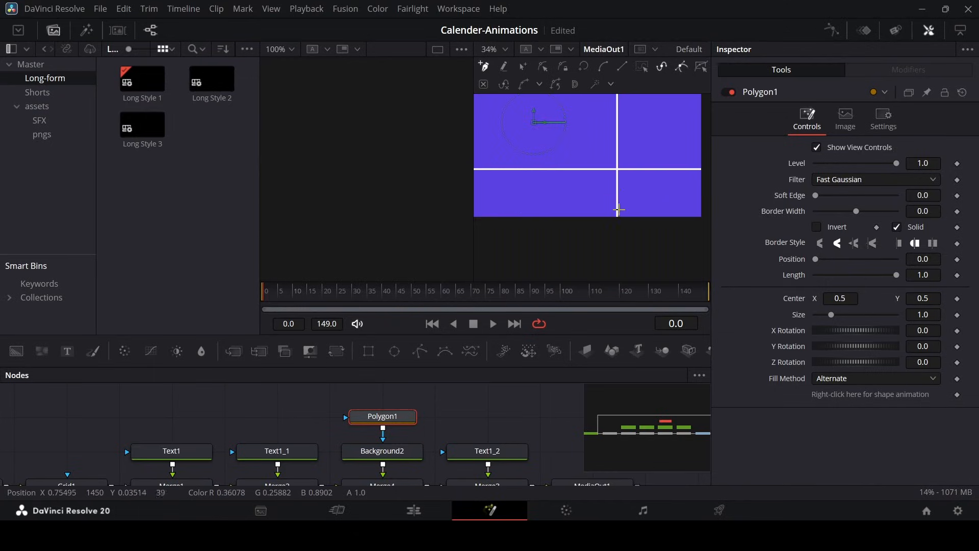
scroll(619, 173, "up", 3)
scroll(627, 181, "down", 2)
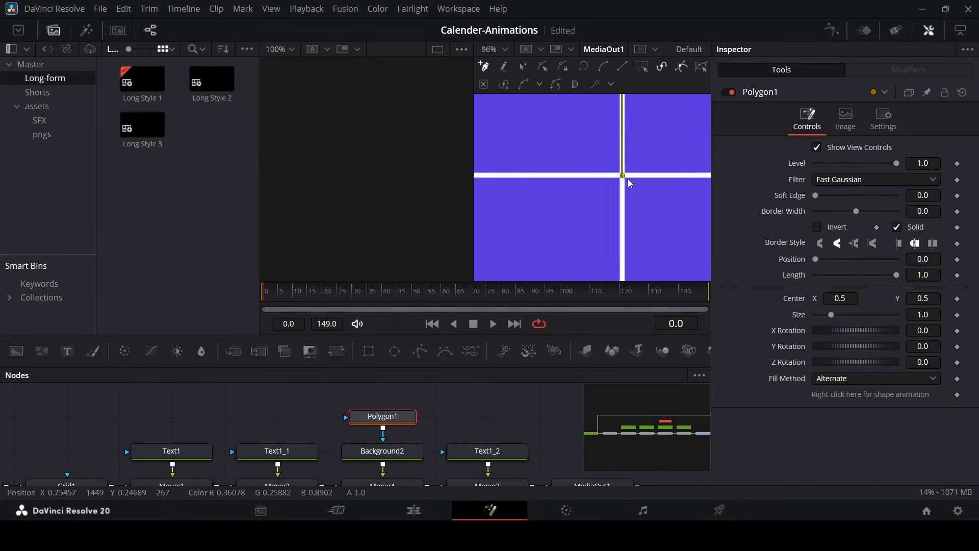
scroll(562, 180, "up", 4)
scroll(562, 180, "down", 5)
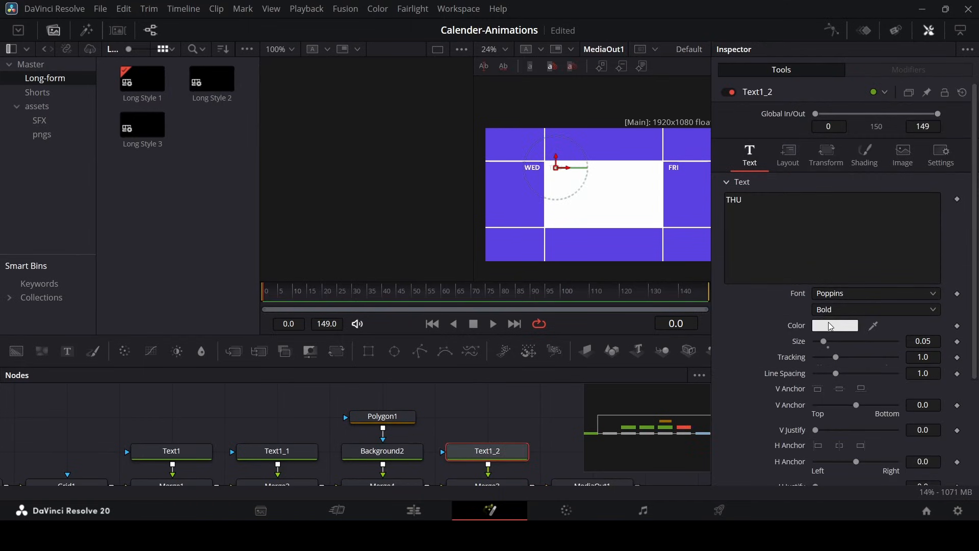
Recolor the THU text with the grid's purple, sampled from the screen as #5c42e3.
left_click(830, 326)
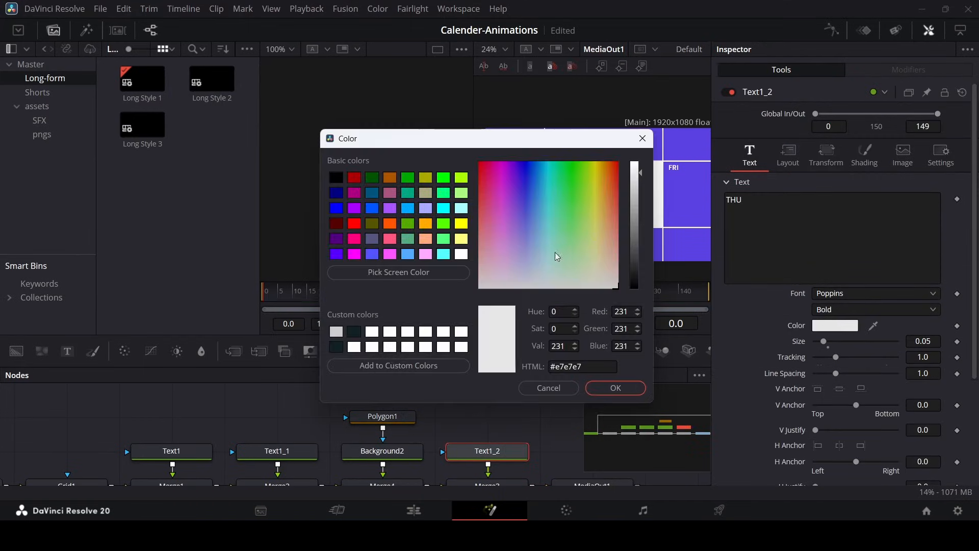
left_click(401, 277)
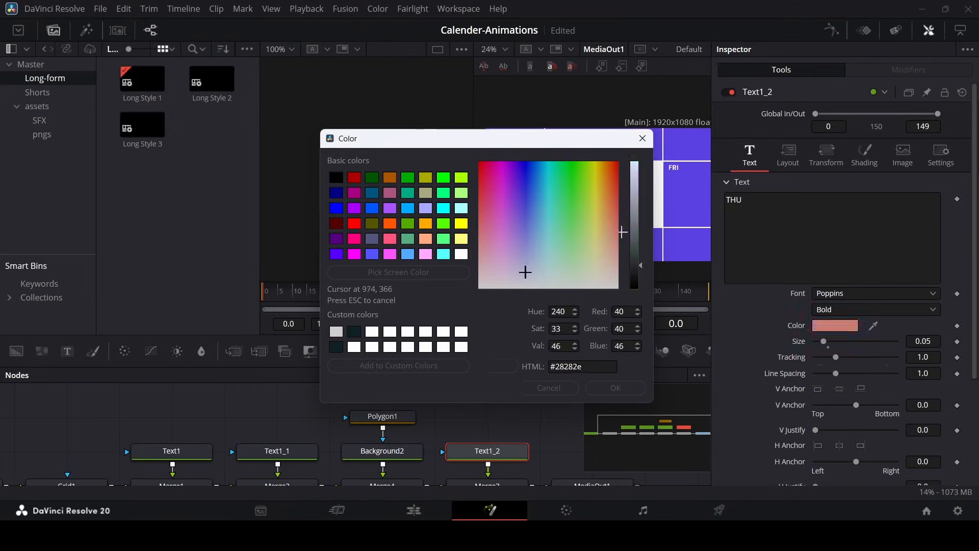
left_click(686, 213)
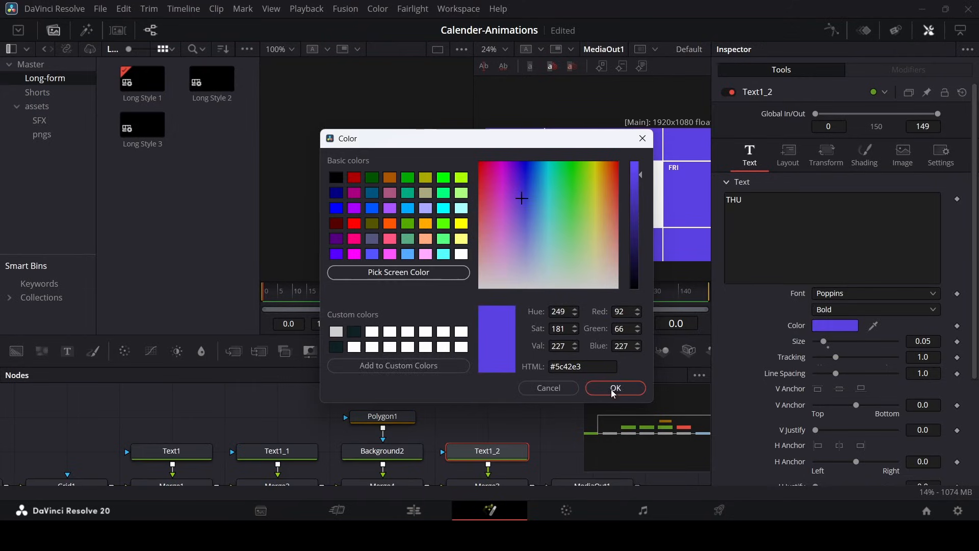
left_click(614, 388)
left_click(513, 410)
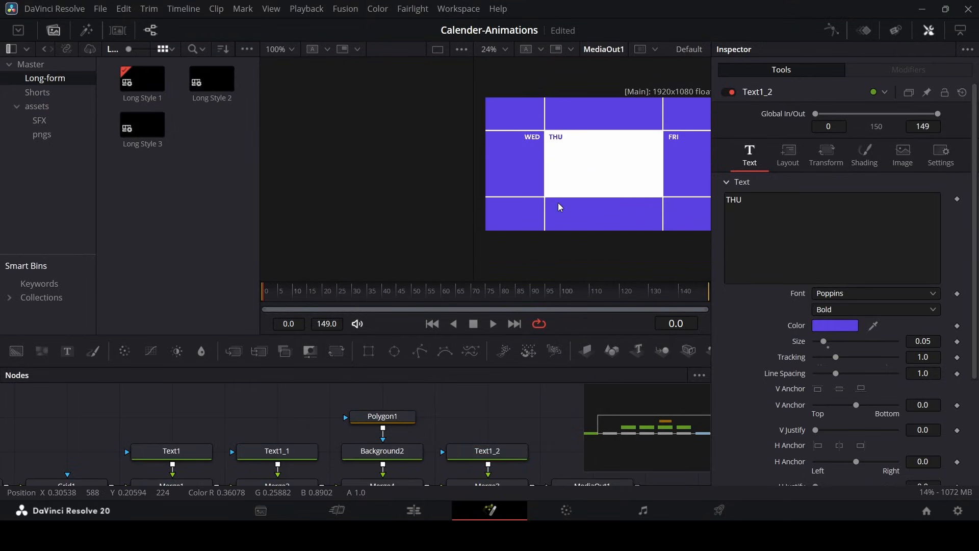
Paste a copy of the THU text node and merge it between the THU merge and MediaOut1.
left_click(324, 426)
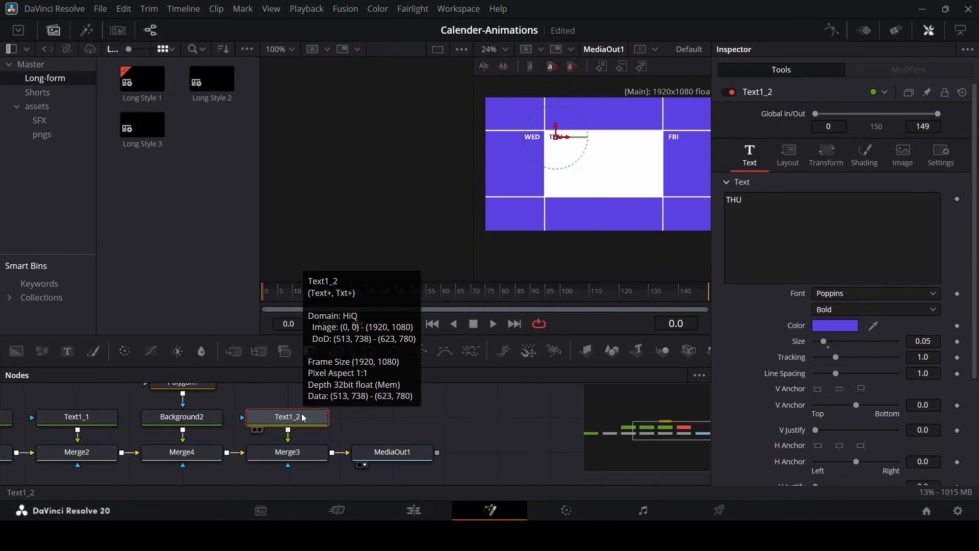
key("ctrl+v")
left_click_drag(362, 416, 415, 412)
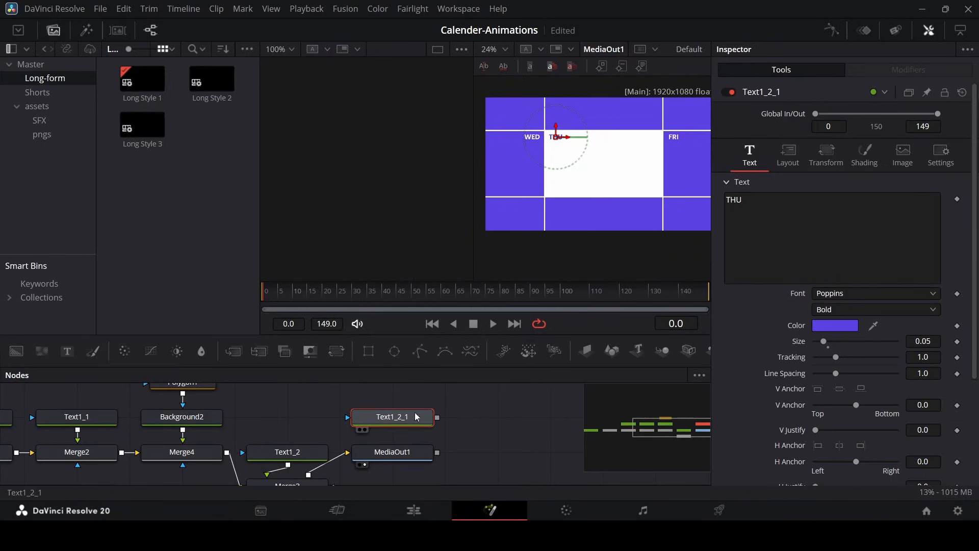
left_click_drag(331, 433, 399, 408)
left_click(398, 408)
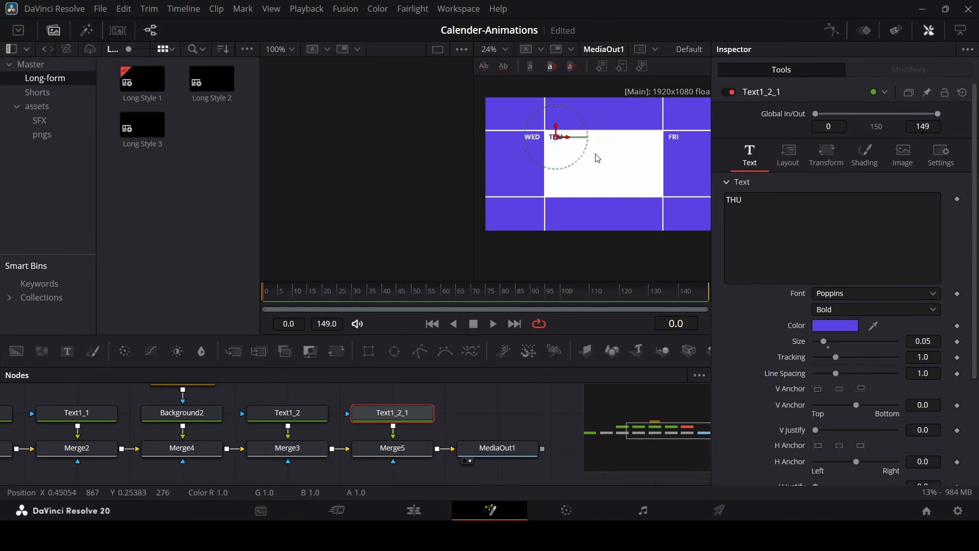
Change the new text copy to read 26, set its size to 0.4, and place it below THU in the central cell.
left_click_drag(557, 140, 556, 171)
left_click(754, 201)
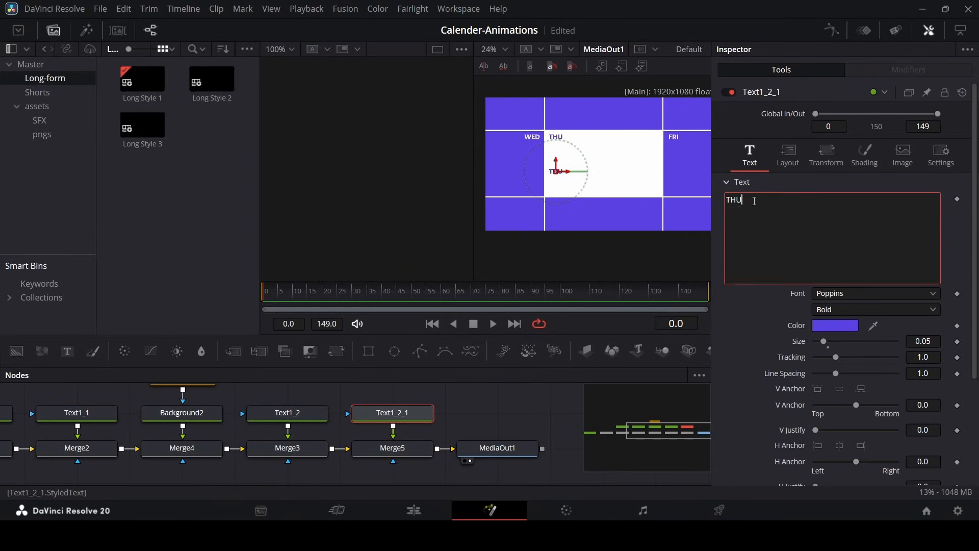
type("26")
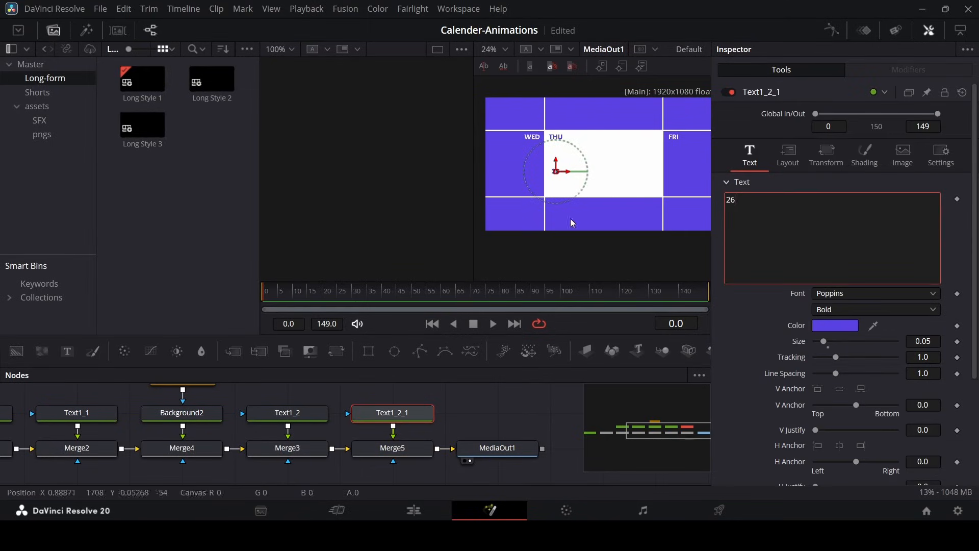
left_click_drag(864, 341, 881, 342)
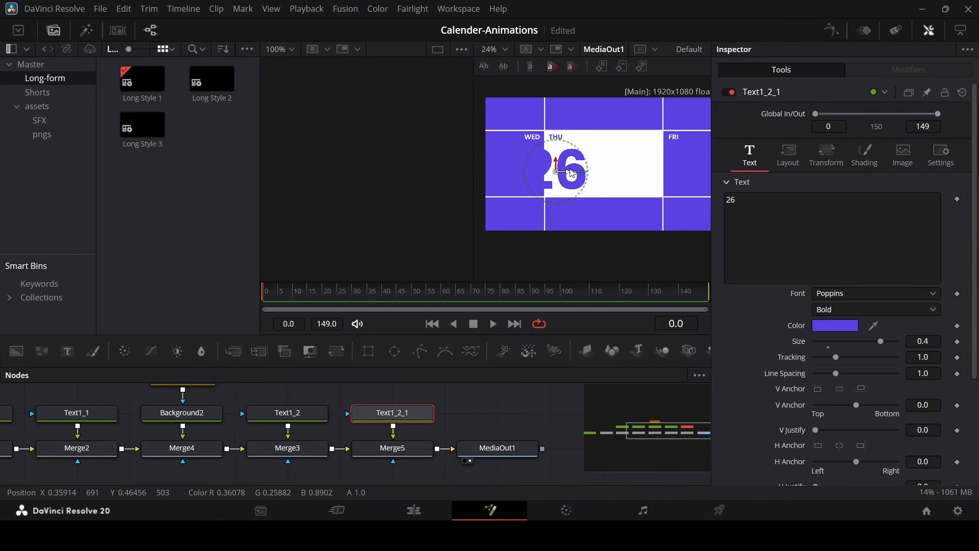
left_click_drag(567, 175, 591, 174)
Set the 26 text's font to Inter Black and shift it fully inside the white cell.
left_click(847, 299)
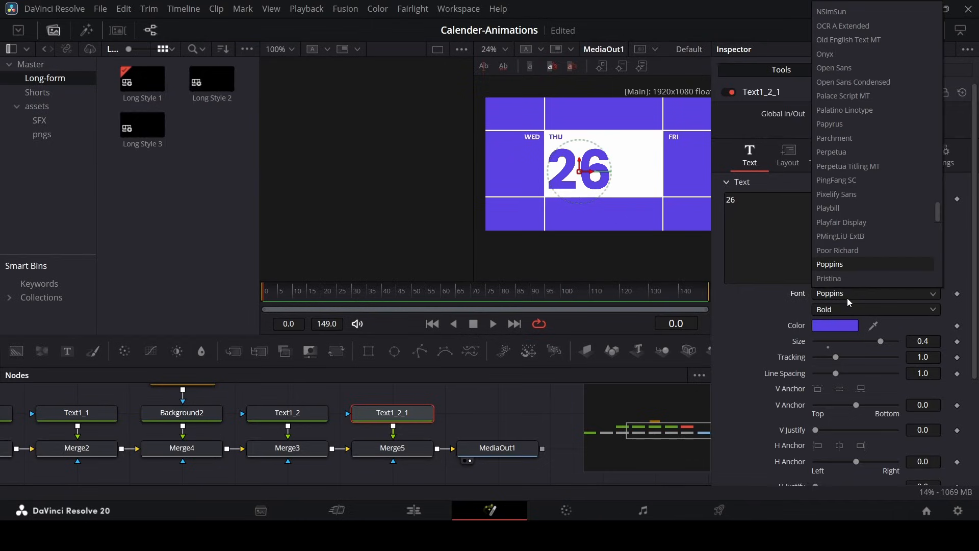
type("inter")
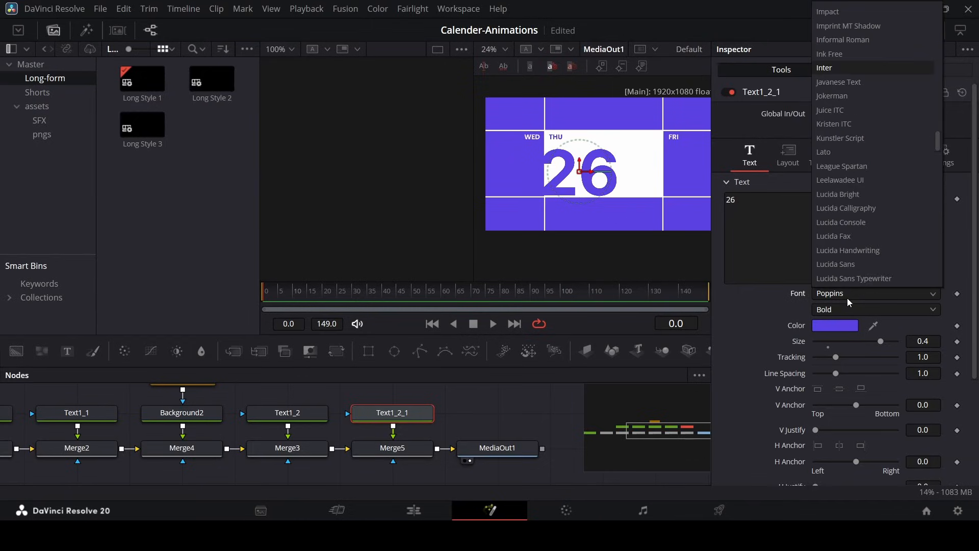
key("Return")
left_click(842, 311)
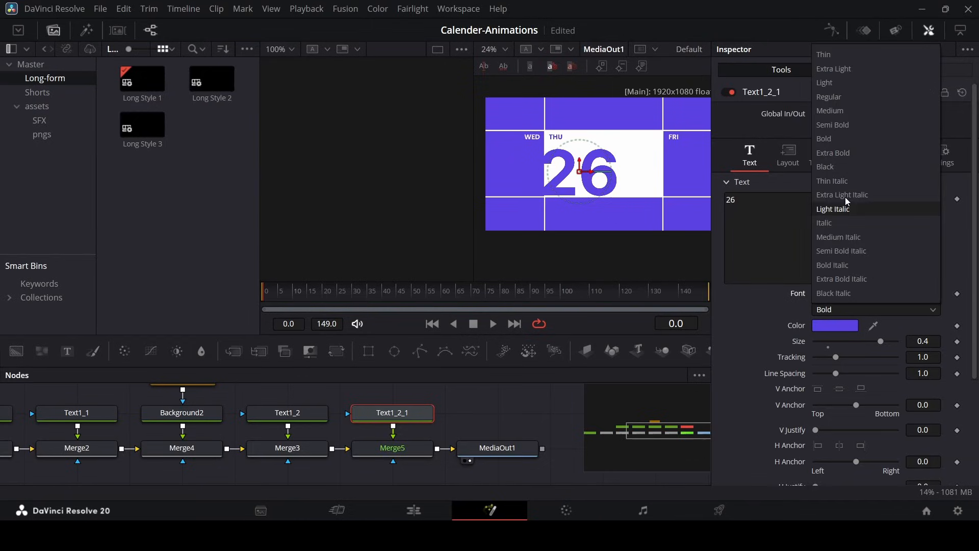
left_click(846, 166)
left_click_drag(585, 168, 594, 165)
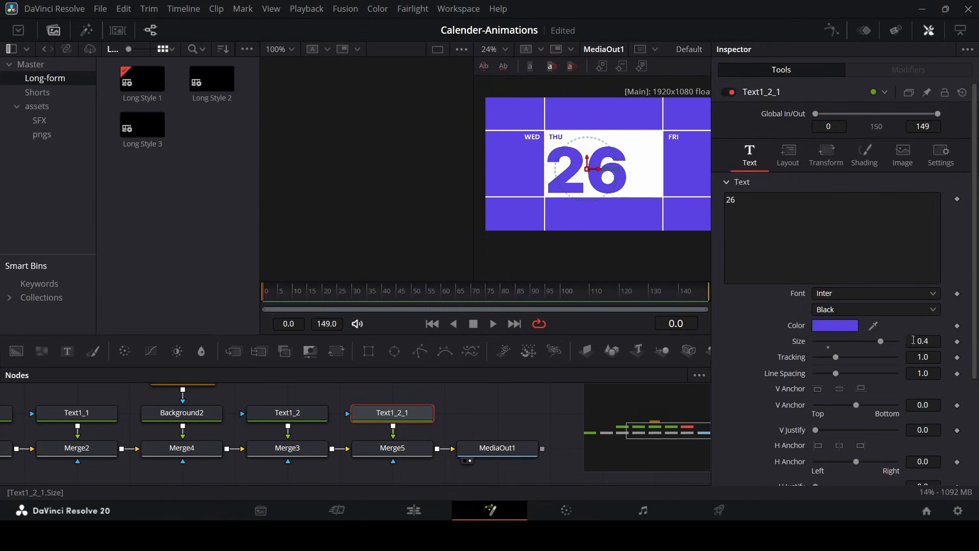
Set the 26 text's size to 0.25 and reposition it near the white cell's left edge.
left_click(935, 341)
type("0.25")
key("Return")
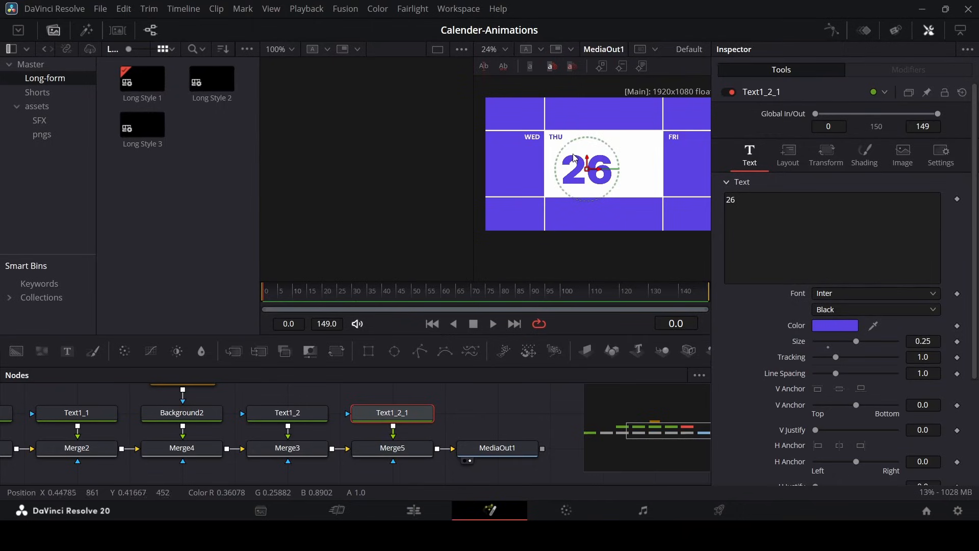
left_click_drag(602, 173, 593, 172)
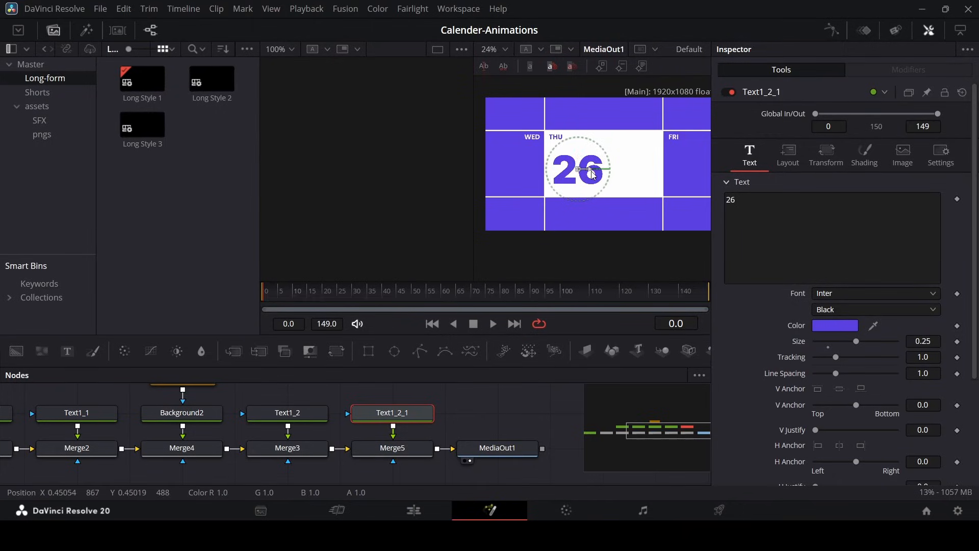
Paste another copy of the THU text node and merge it between the 26 text's merge and MediaOut1.
left_click(456, 411)
key("ctrl+v")
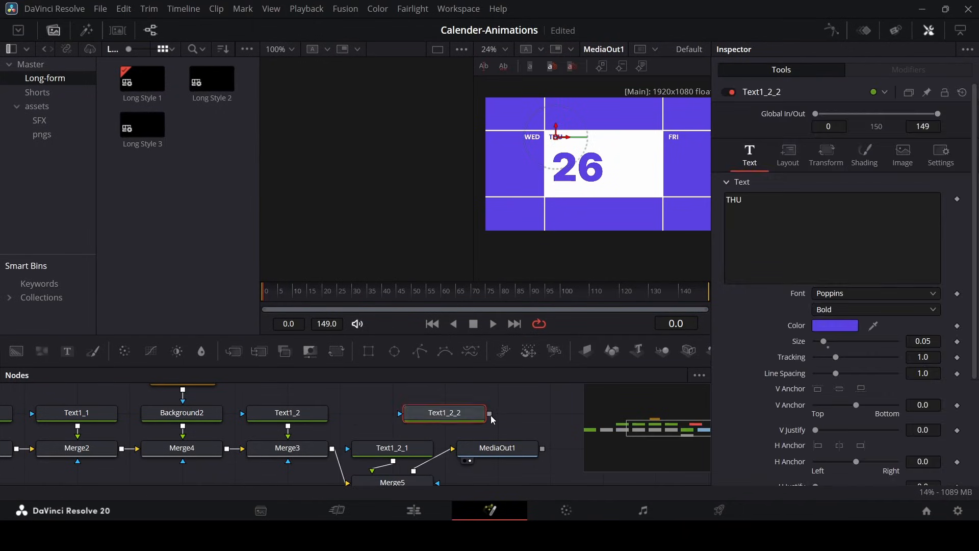
left_click_drag(398, 423, 397, 458)
key("ctrl+z")
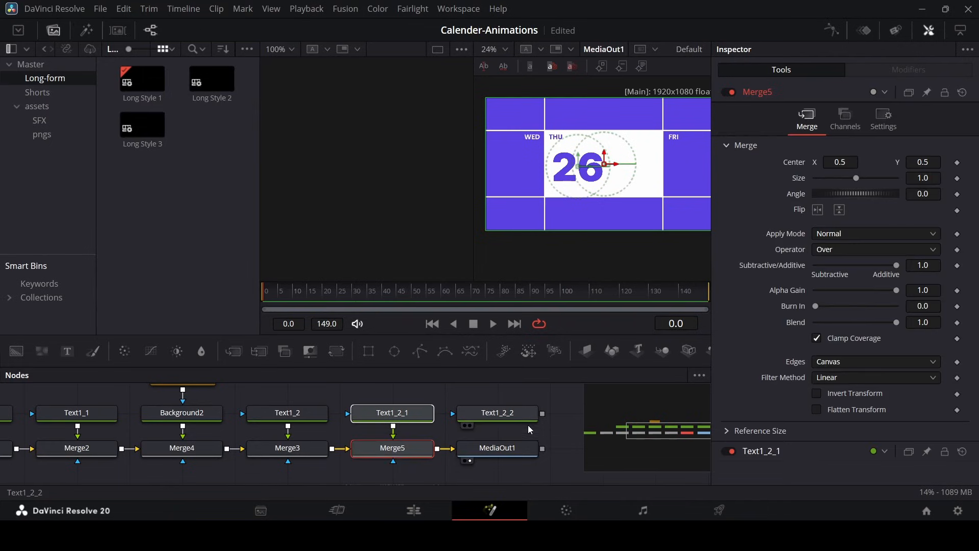
left_click_drag(544, 417, 402, 449)
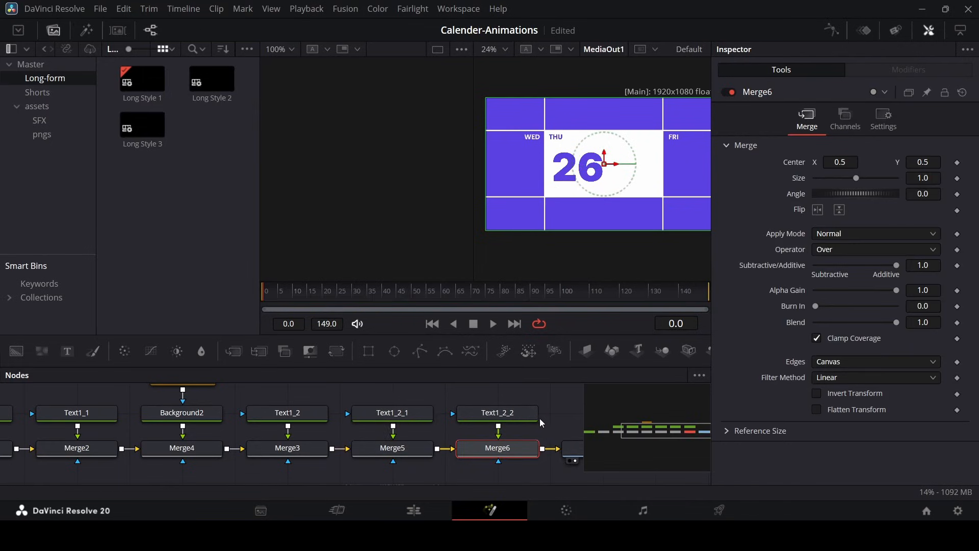
Move the newest text copy to the right in the white cell and change it to NEW VIDEO / RELEASE DATE / FEBURARY on three lines.
left_click(497, 414)
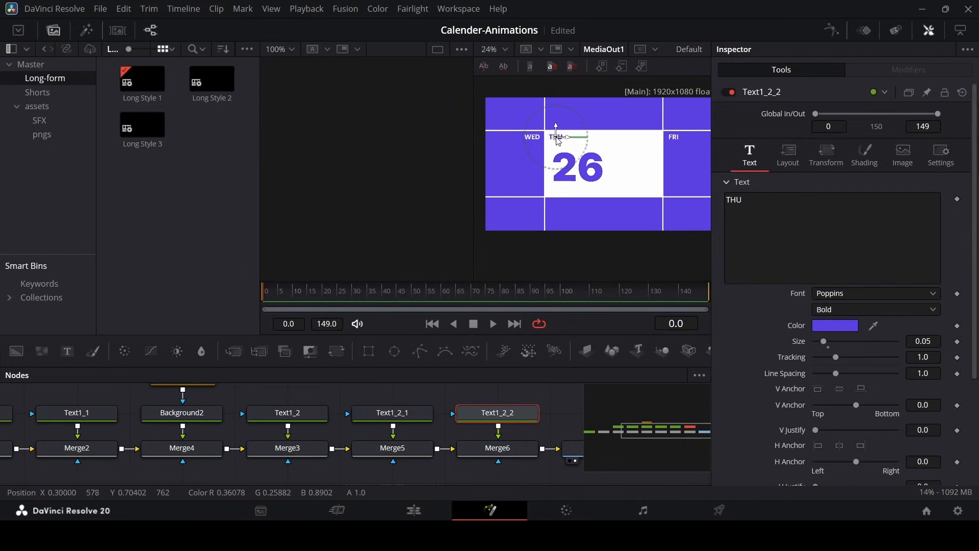
left_click_drag(557, 141, 621, 164)
left_click(795, 242)
key("ctrl+a")
type("NEW VIDEO RELEASE DATE FEBURARY")
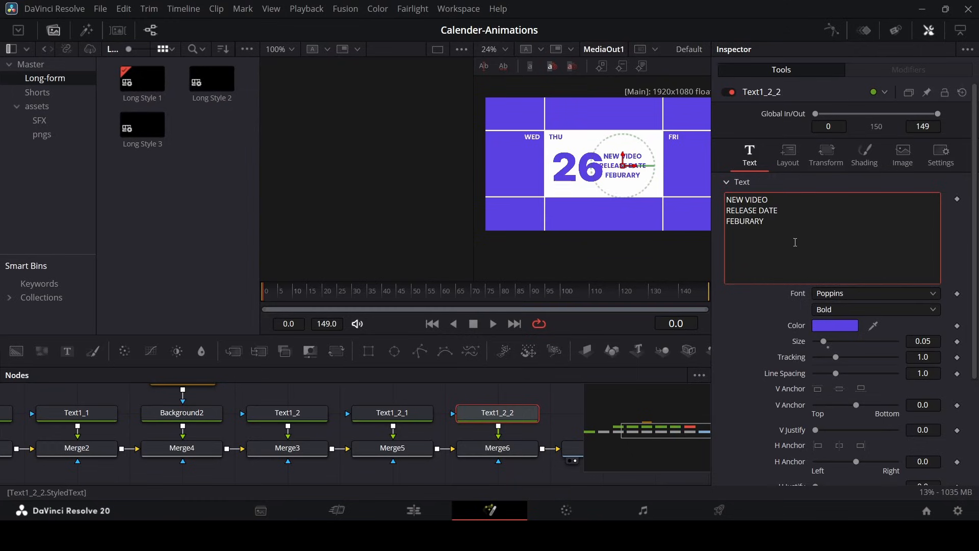
Set the three-line text's font to Inter Black and move it just right of the 26.
left_click(846, 296)
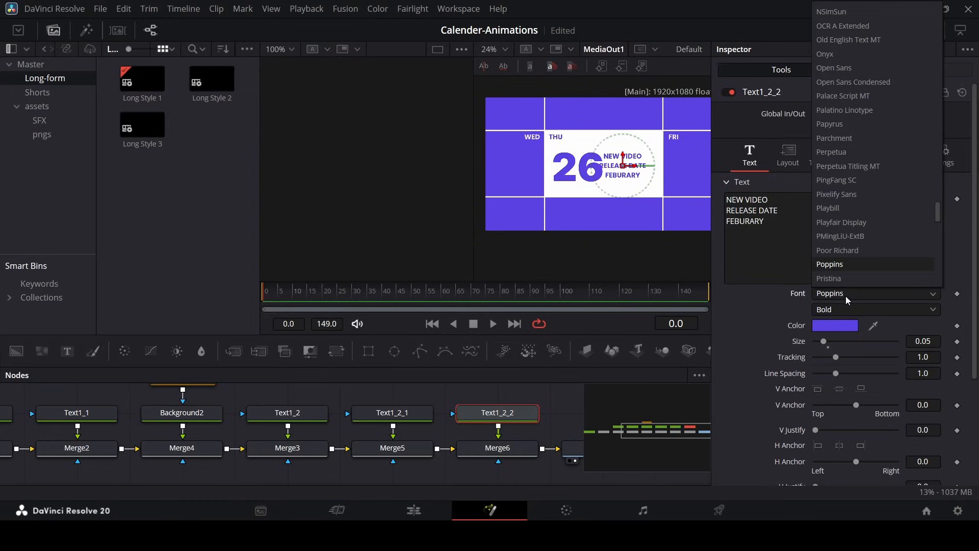
type("inter")
key("Return")
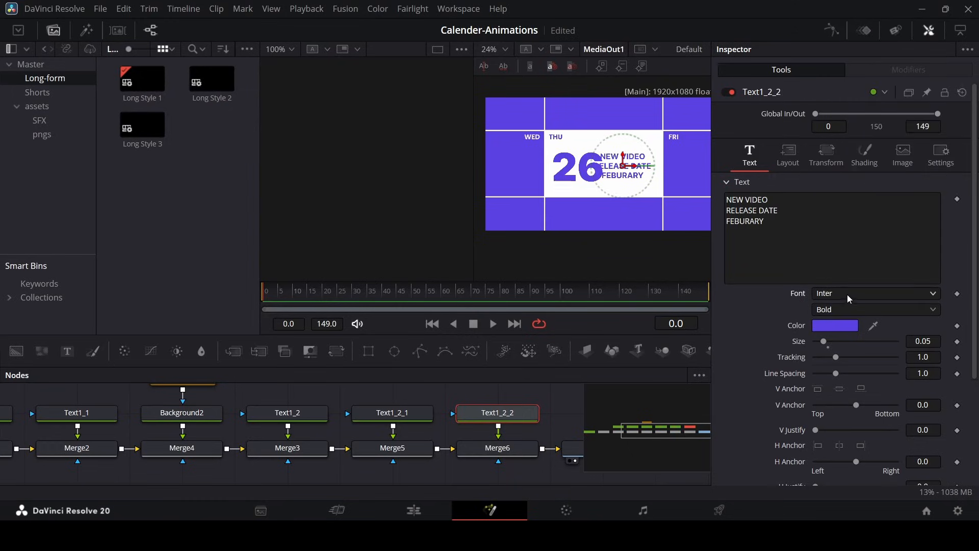
left_click(846, 310)
left_click(843, 165)
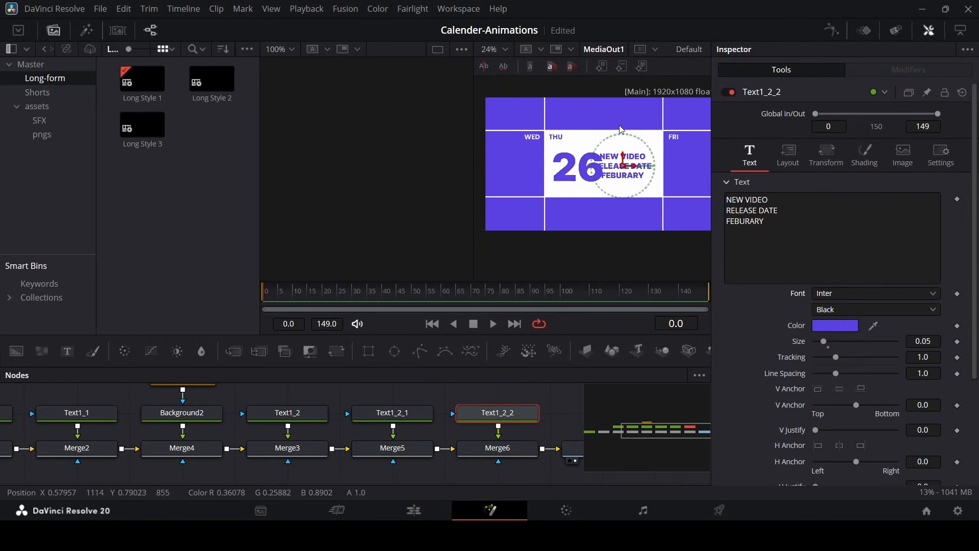
scroll(637, 151, "up", 2)
mouse_move(615, 183)
left_mouse_down()
mouse_move(641, 188)
mouse_move(630, 184)
left_mouse_up()
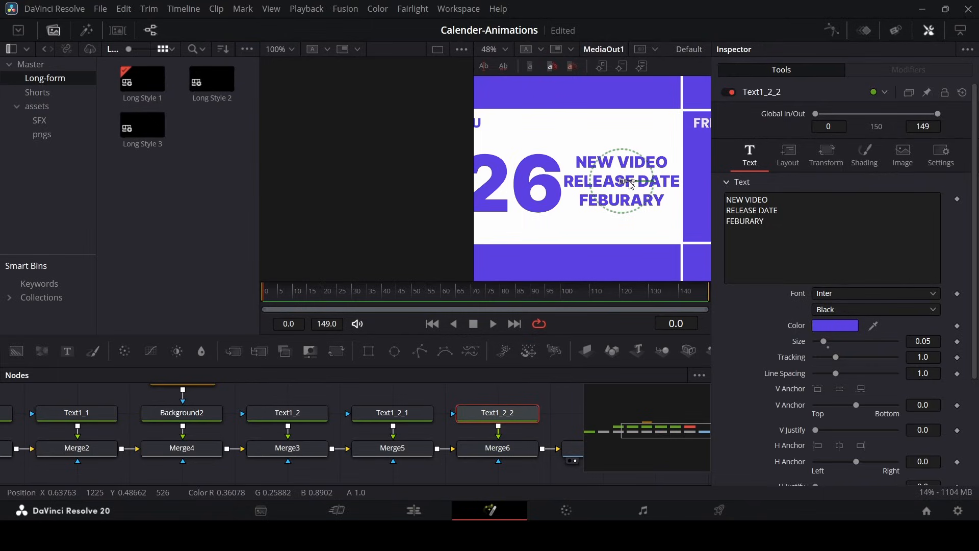
Add a Character Level Styling modifier to the three-line text and show the modifier's settings.
right_click(779, 220)
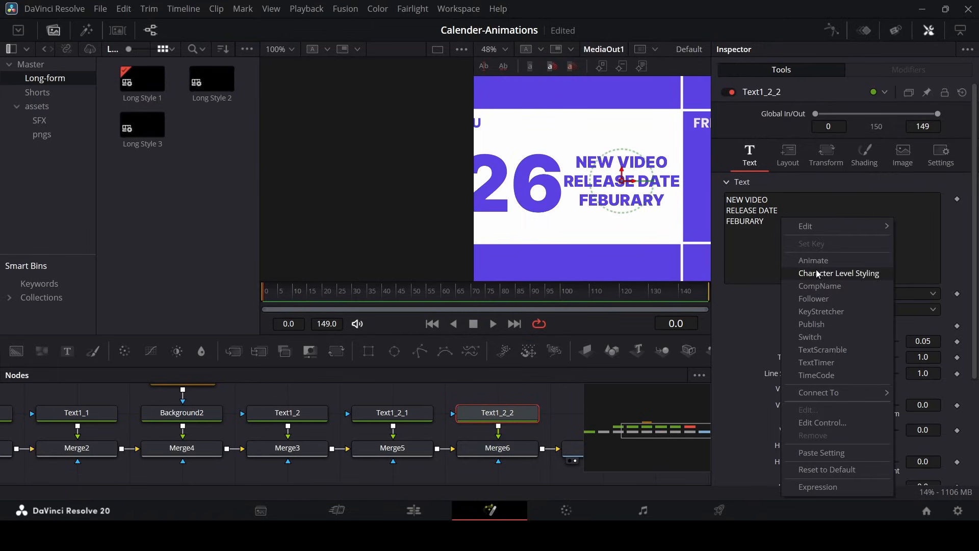
left_click(860, 274)
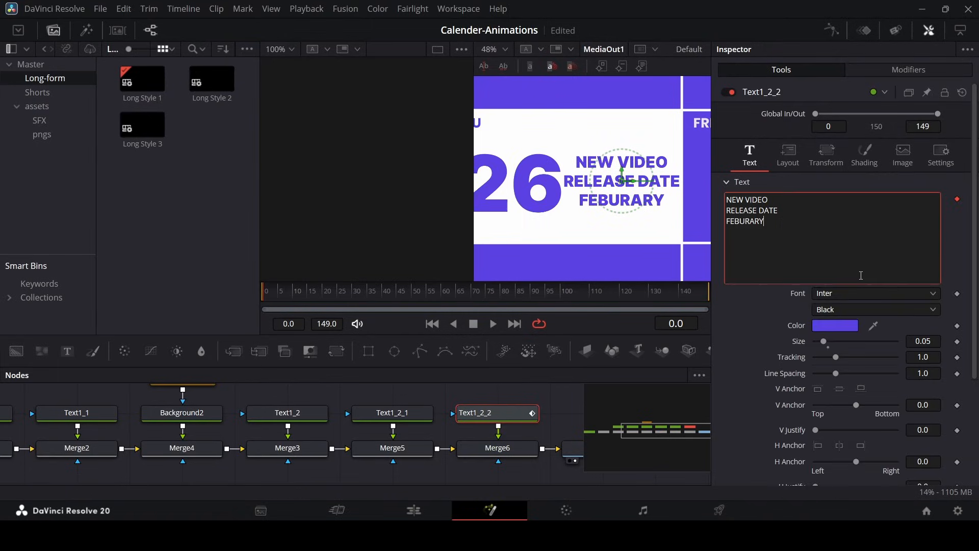
left_click(901, 72)
scroll(604, 173, "up", 3)
scroll(604, 176, "down", 1)
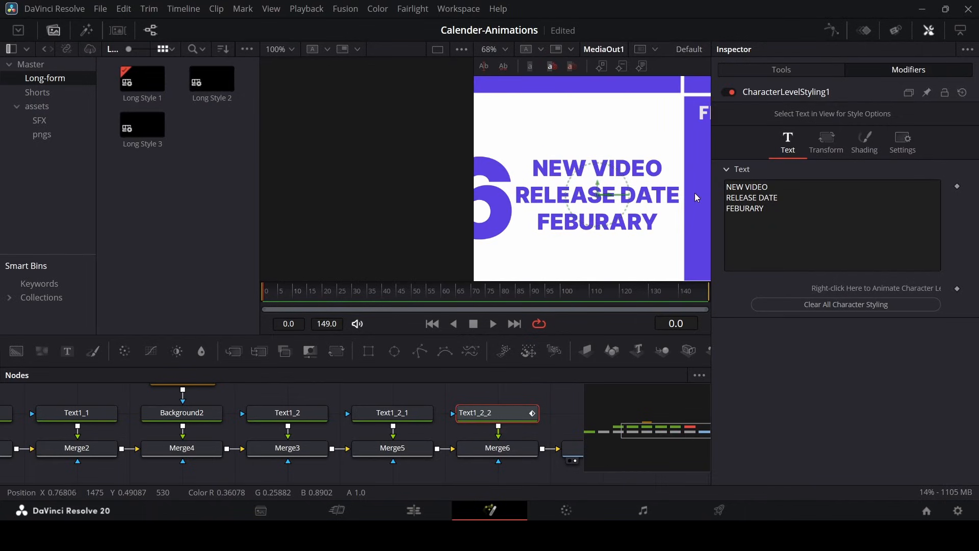
Shrink the RELEASE DATE line to NEW VIDEO's width and set the FEBURARY line's size to 0.053.
left_click_drag(540, 197, 683, 196)
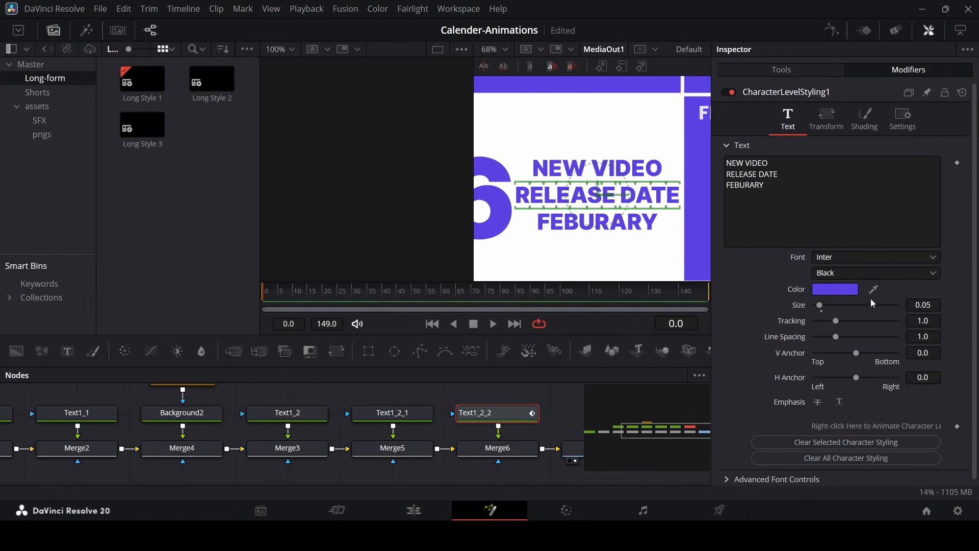
left_click_drag(931, 305, 916, 305)
left_click_drag(665, 224, 543, 218)
left_click_drag(925, 307, 929, 306)
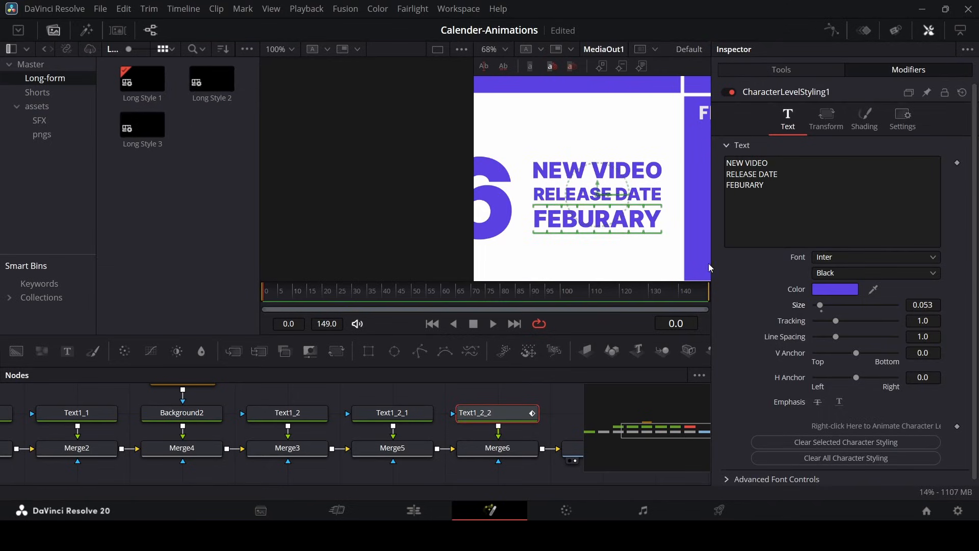
Select all three lines of the text in the viewer and set their line spacing to 0.808.
left_click(648, 272)
left_click_drag(533, 255, 675, 148)
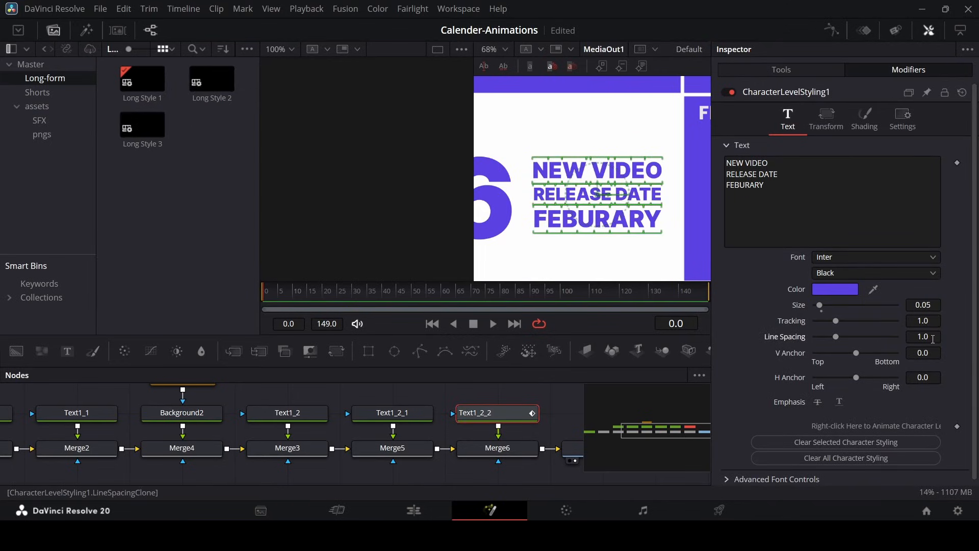
left_click_drag(933, 339, 929, 339)
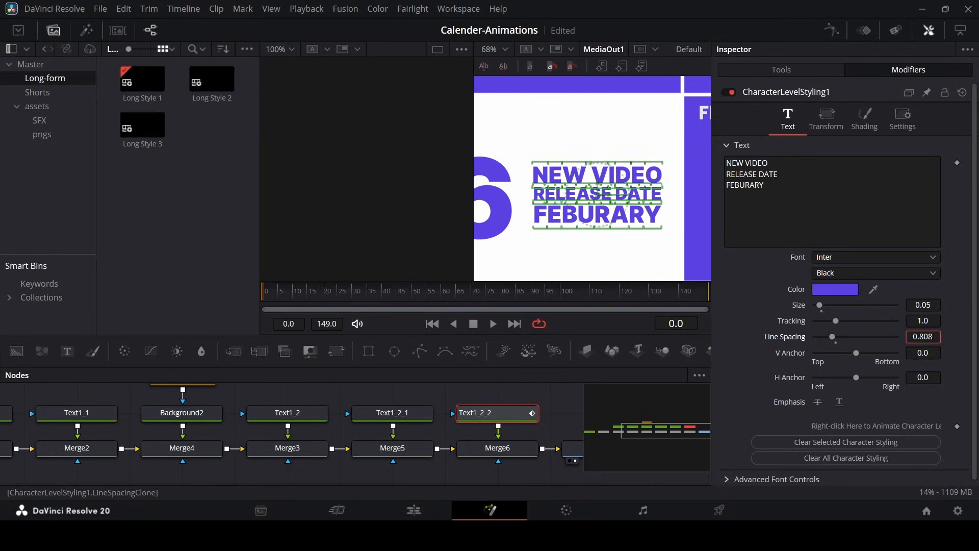
left_click(573, 261)
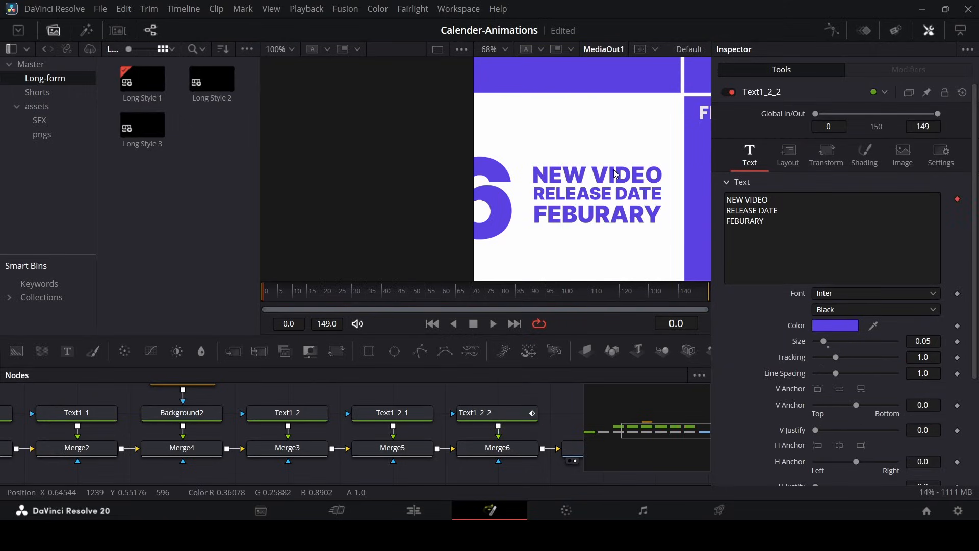
Shift the three-line text slightly closer to the 26 and center it vertically beside the number.
scroll(615, 174, "down", 2)
left_click(608, 203)
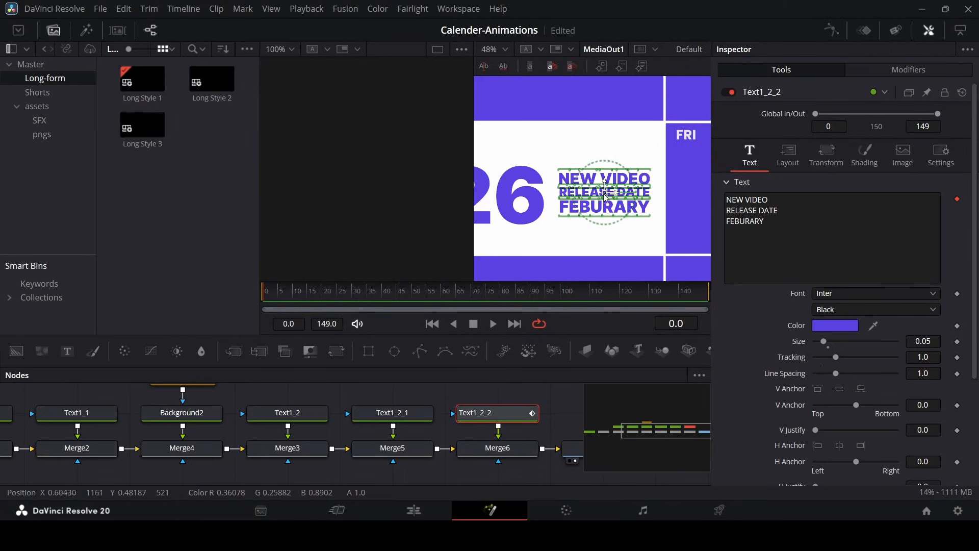
left_click(654, 204)
scroll(654, 204, "down", 2)
scroll(642, 224, "up", 1)
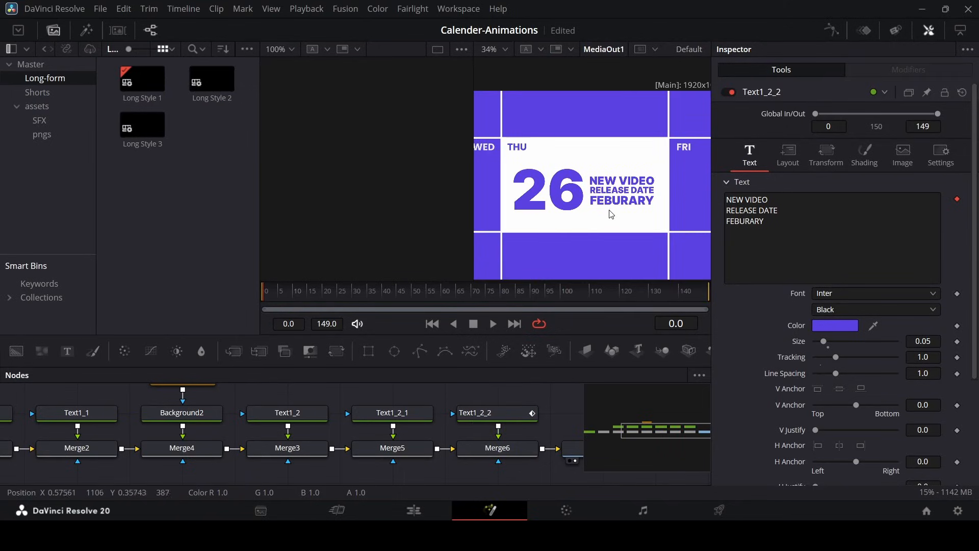
Add a Transform node between Merge6 and MediaOut1 and set its size to 1.4.
left_click(297, 448)
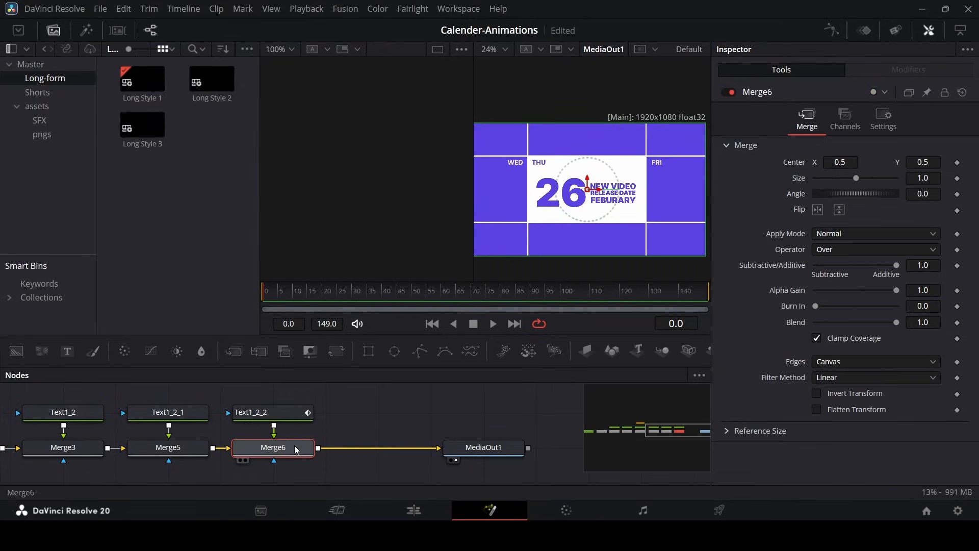
left_click(368, 350)
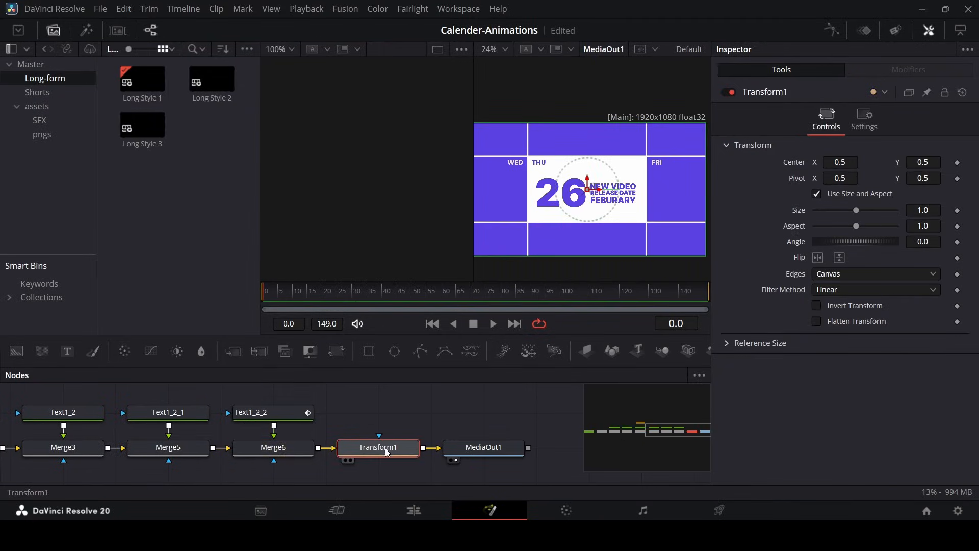
left_click_drag(385, 448, 383, 429)
key("ctrl+z")
type("1.4")
key("Tab")
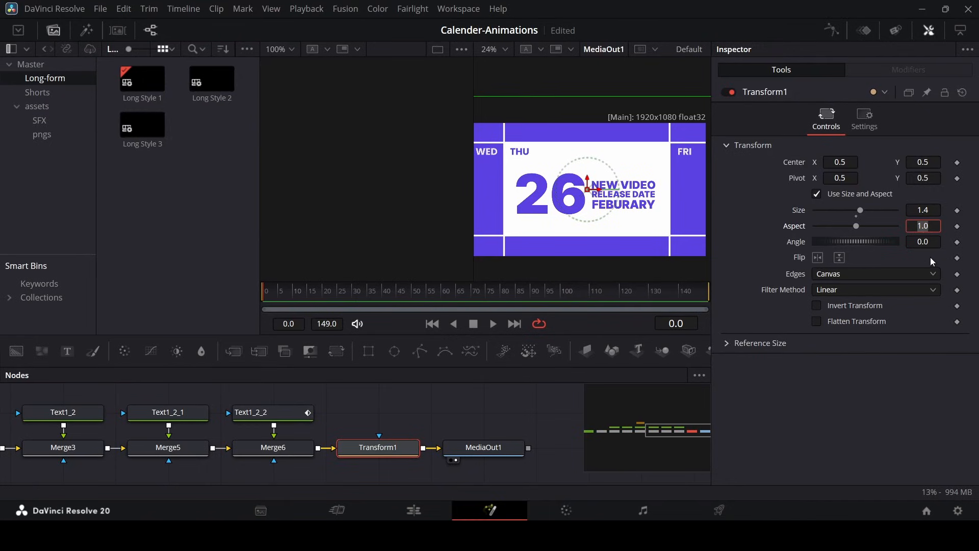
Keyframe the Transform node's center and angle at frame 0, with the angle set to -10.
left_click(957, 162)
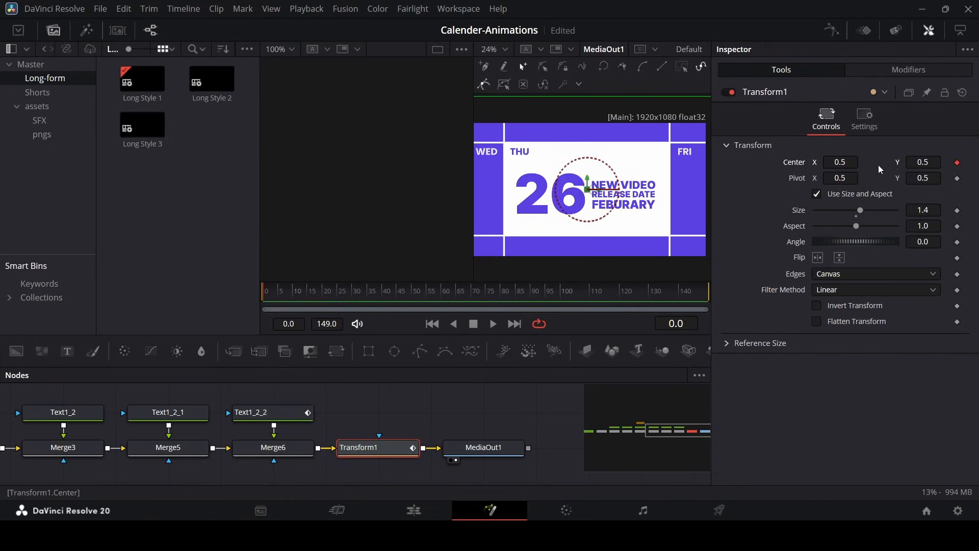
left_click(957, 242)
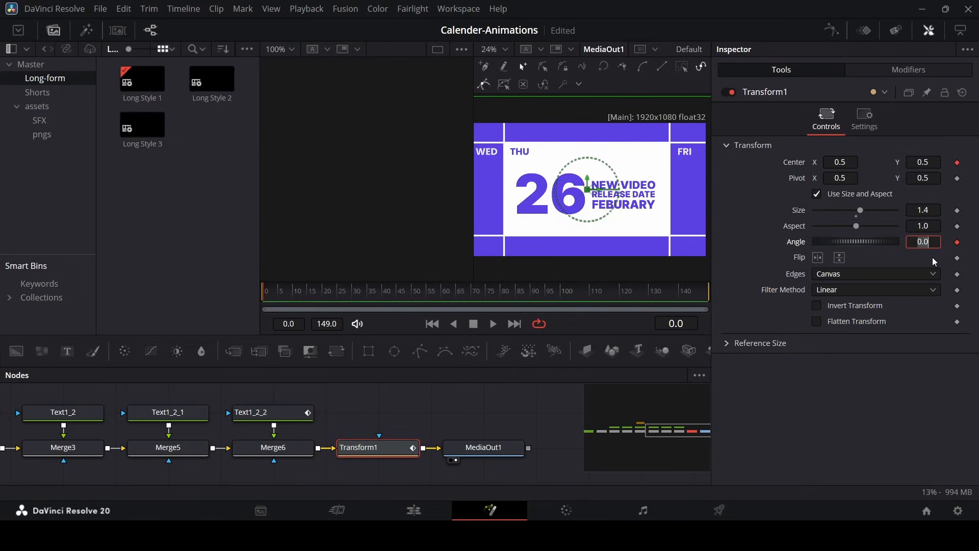
type("0")
key("Tab")
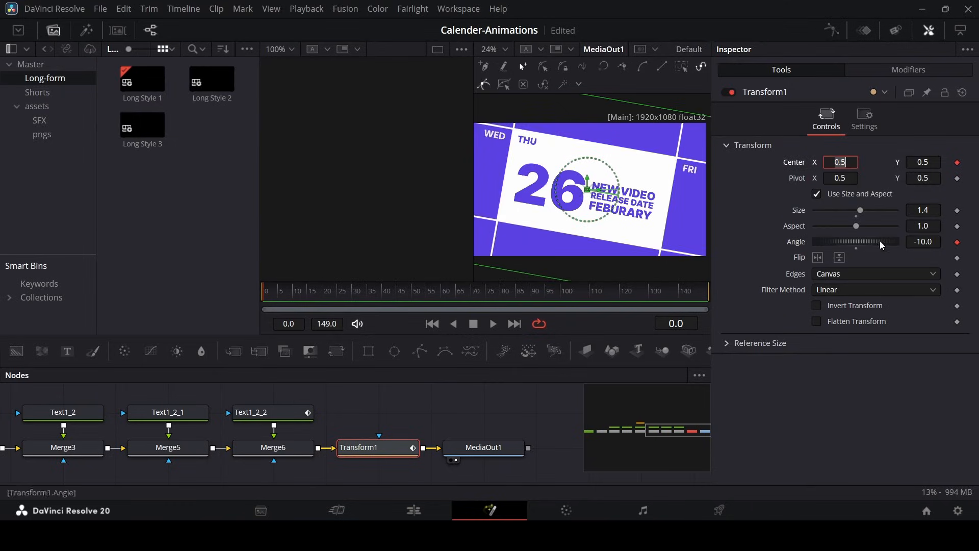
Set the Transform node's center X to 0.591 at frame 0 and check that the tilted grid covers the frame's corners.
scroll(615, 239, "down", 2)
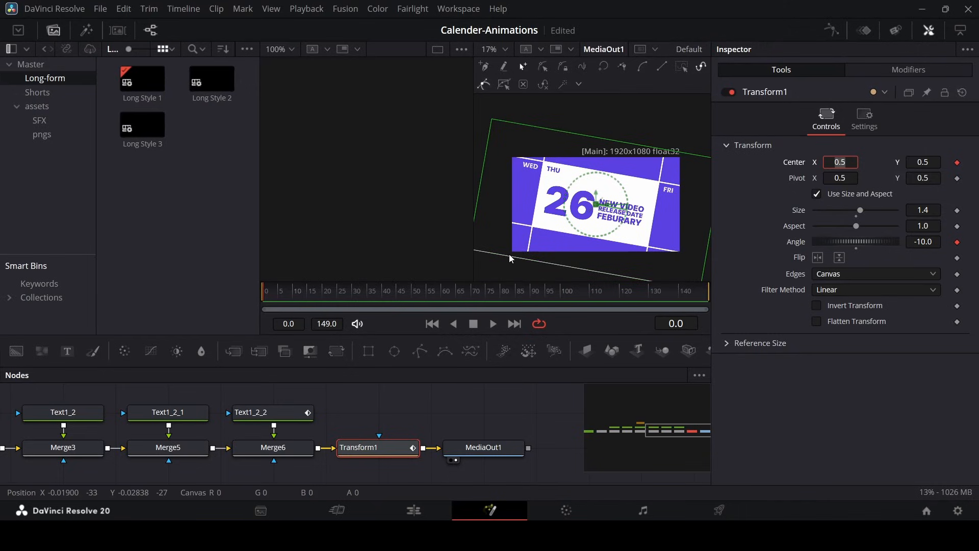
left_click_drag(853, 162, 900, 162)
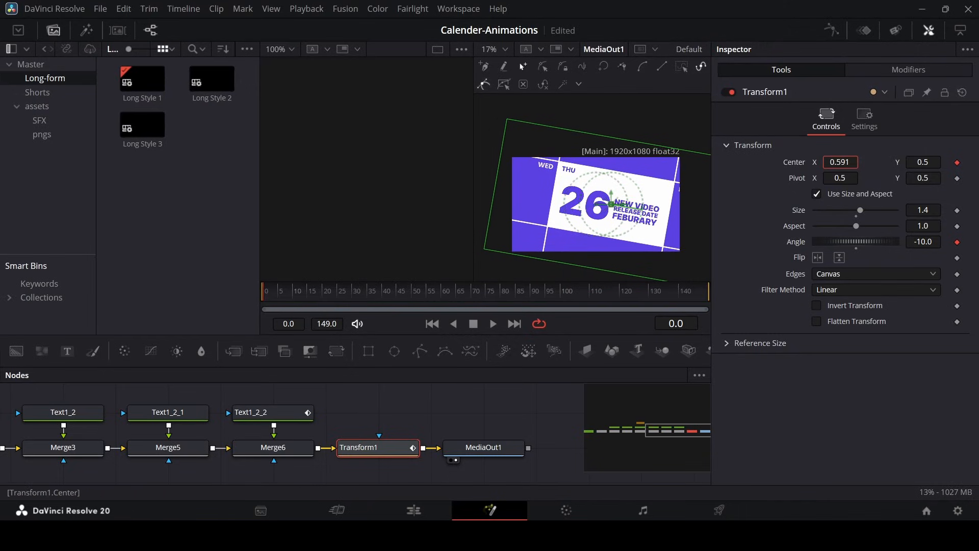
scroll(489, 246, "up", 6)
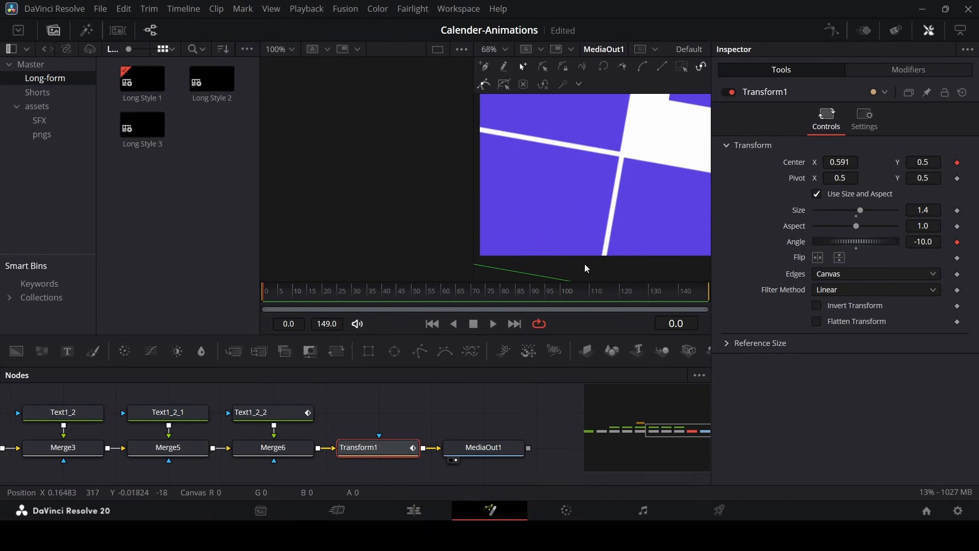
scroll(564, 259, "down", 3)
scroll(515, 257, "up", 2)
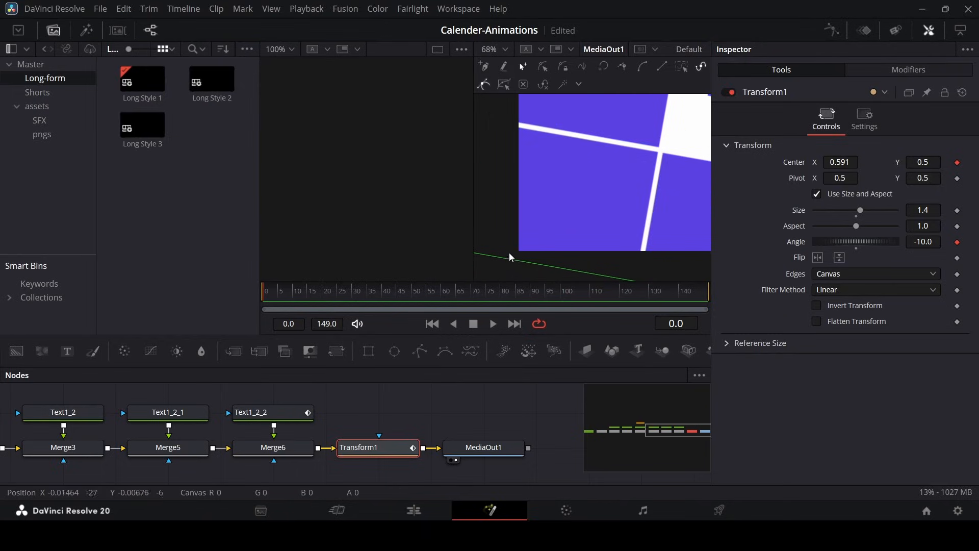
scroll(518, 255, "down", 4)
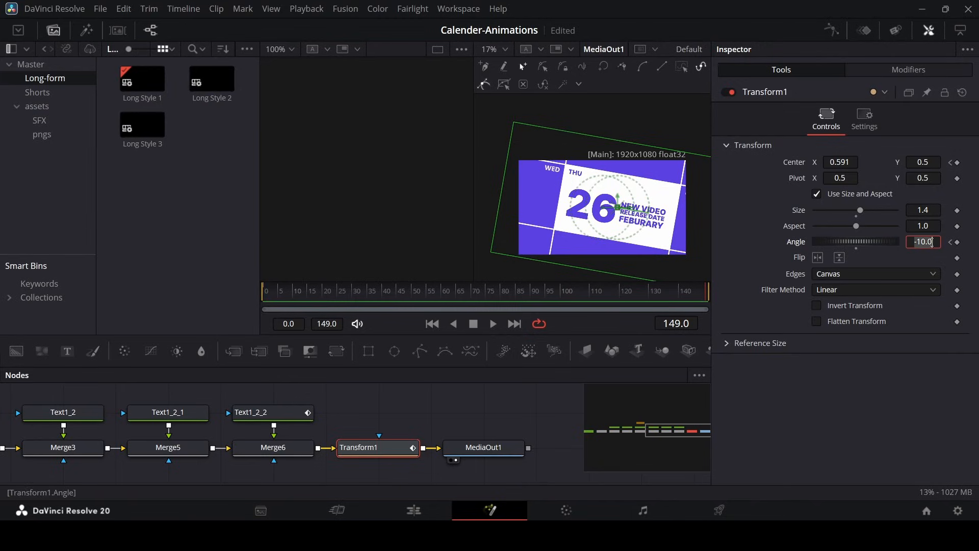
At frame 149, set the Transform node's angle to -5 and center X to 0.487, and play the animation briefly.
type("-5")
key("Tab")
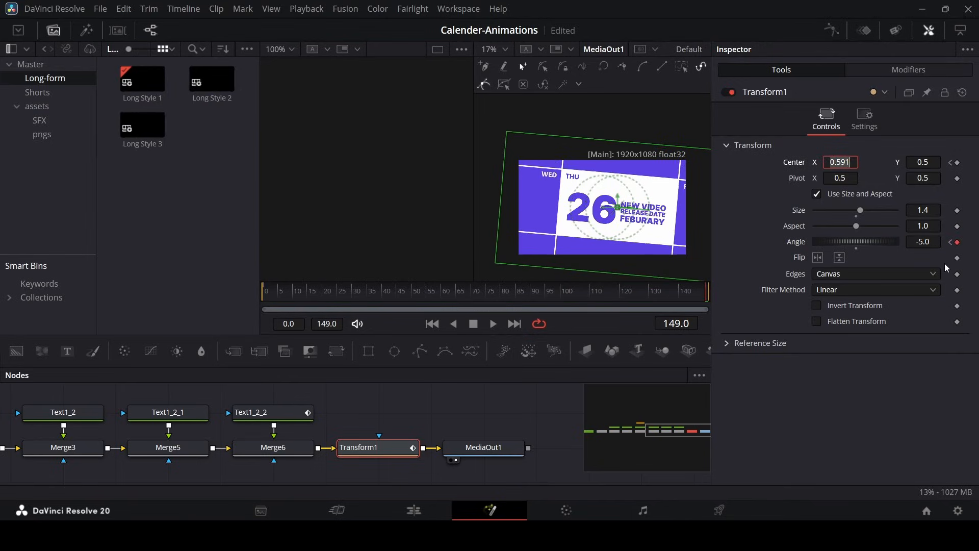
left_click_drag(848, 161, 777, 161)
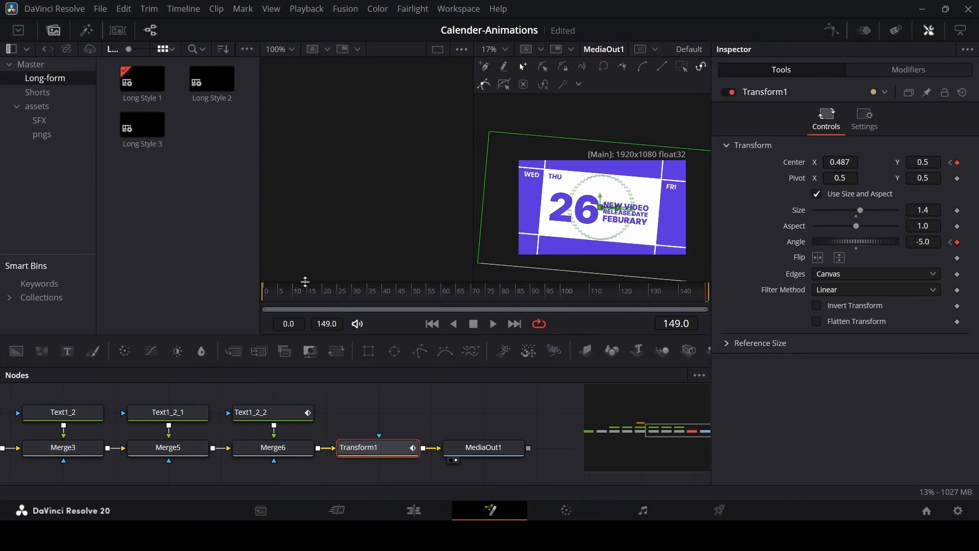
key("space")
left_click(510, 408)
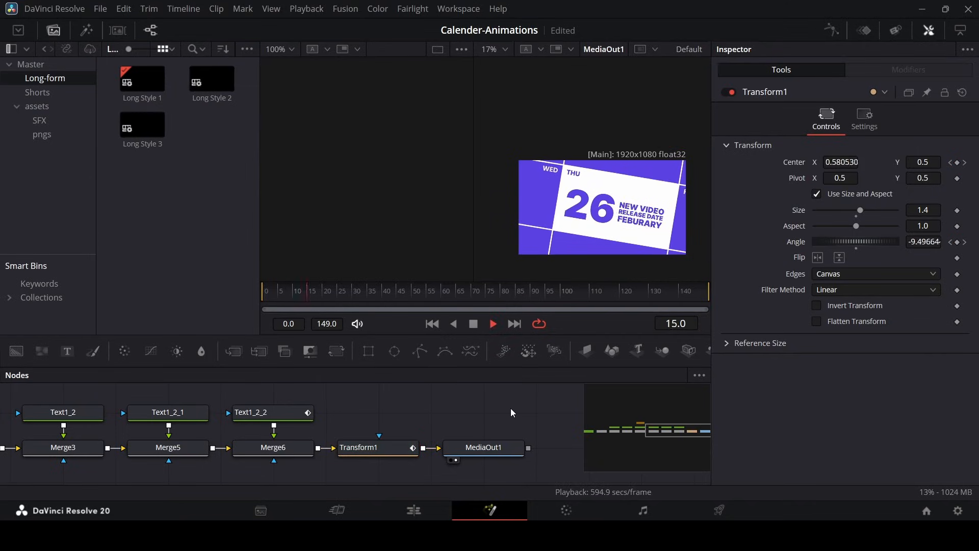
key("space")
Open the Spline editor and show Transform1's Displacement curve, fitted so both keyframes are in view.
left_click(833, 31)
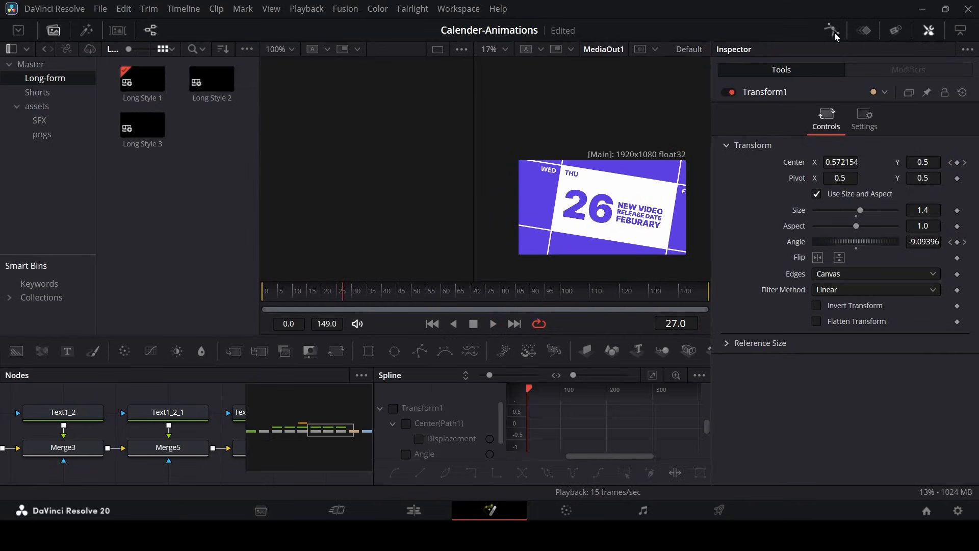
left_click(417, 439)
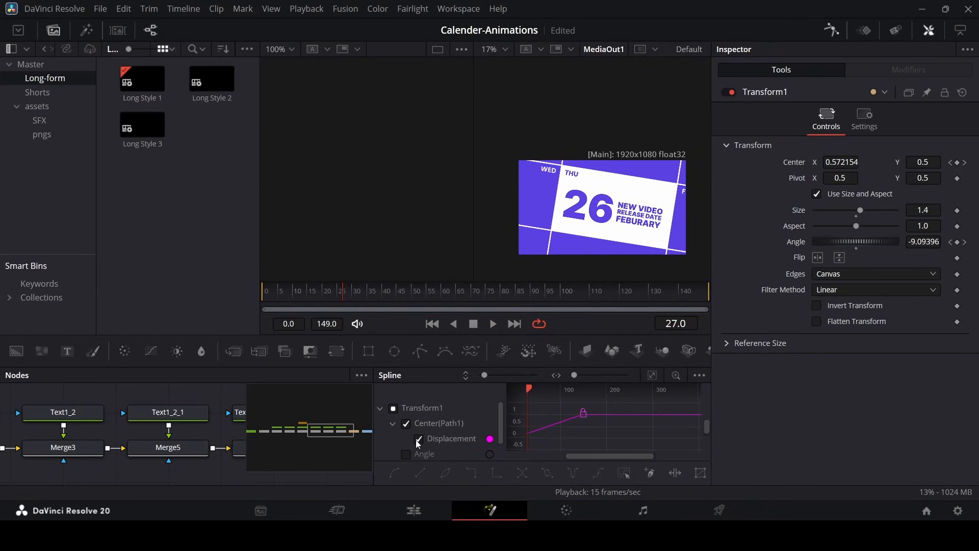
left_click(652, 375)
left_click_drag(651, 392, 569, 391)
left_click_drag(516, 409, 515, 426)
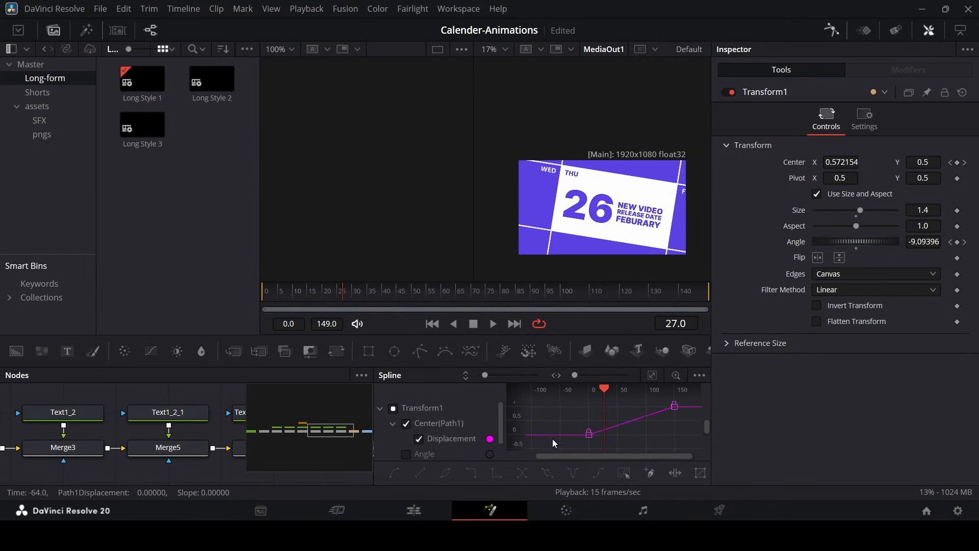
Smooth both Displacement keyframes, stretch the last keyframe's handle back to about frame 2, and play the animation from the start.
left_click_drag(566, 449, 724, 381)
key("s")
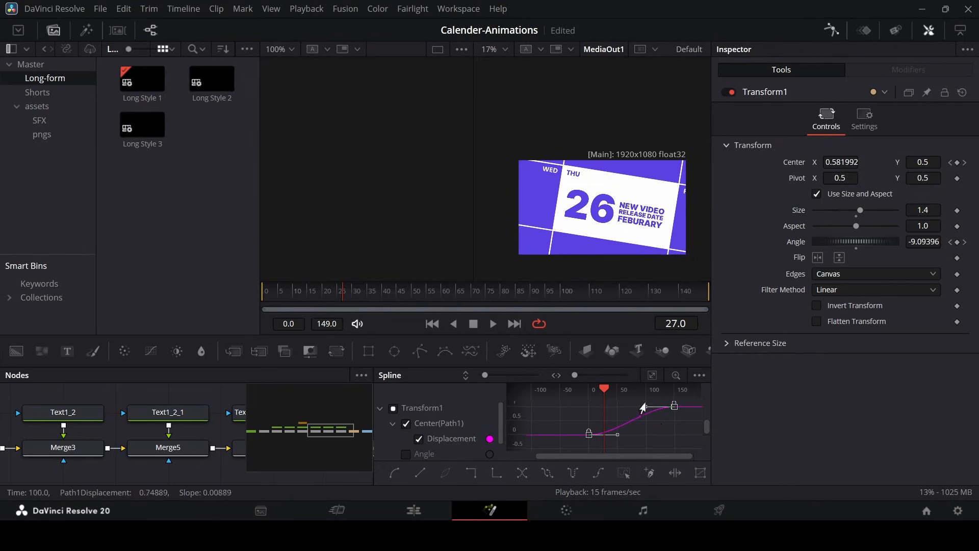
left_click(697, 425)
left_click_drag(651, 410, 585, 411)
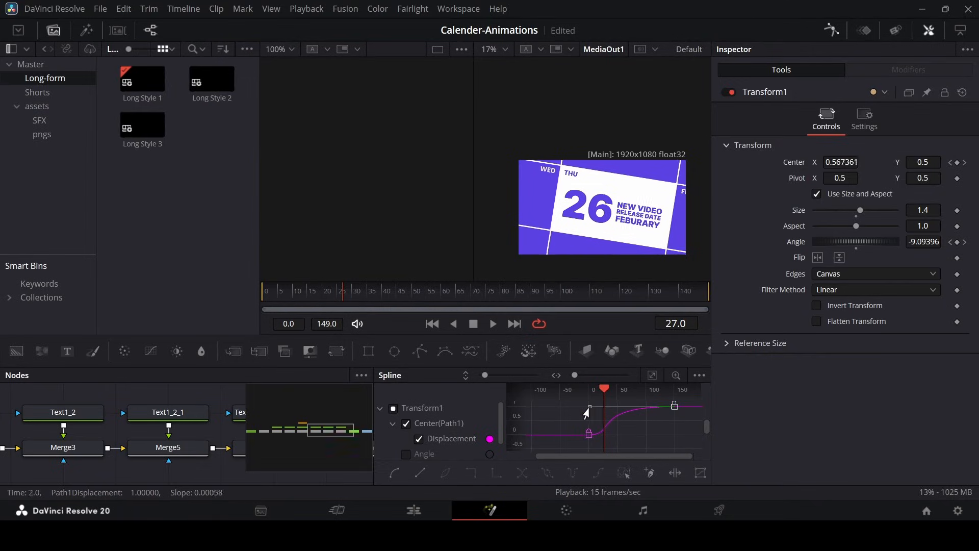
key("Home")
key("space")
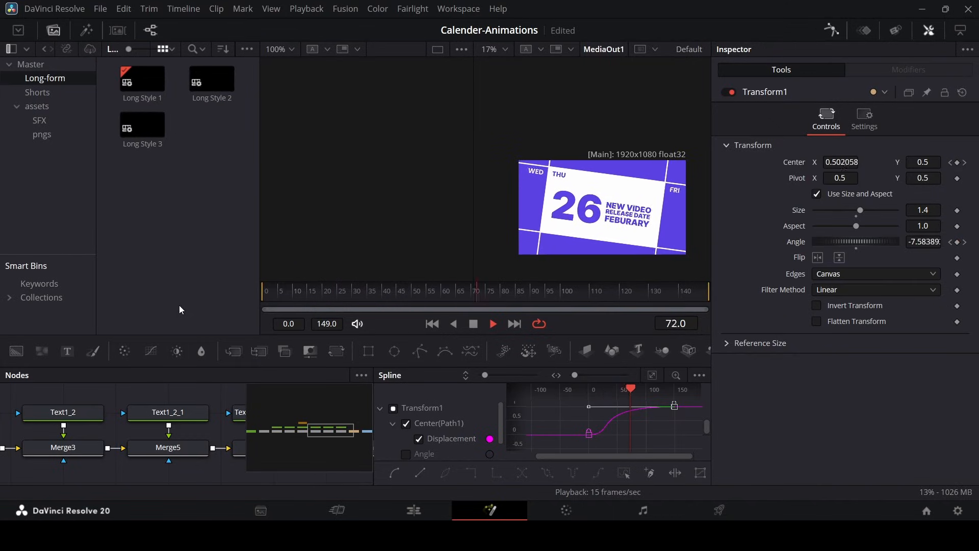
key("space")
Show only Transform1's Angle curve, smooth both keyframes, and lengthen the last keyframe's handle toward the first keyframe for an ease-out.
left_click(406, 454)
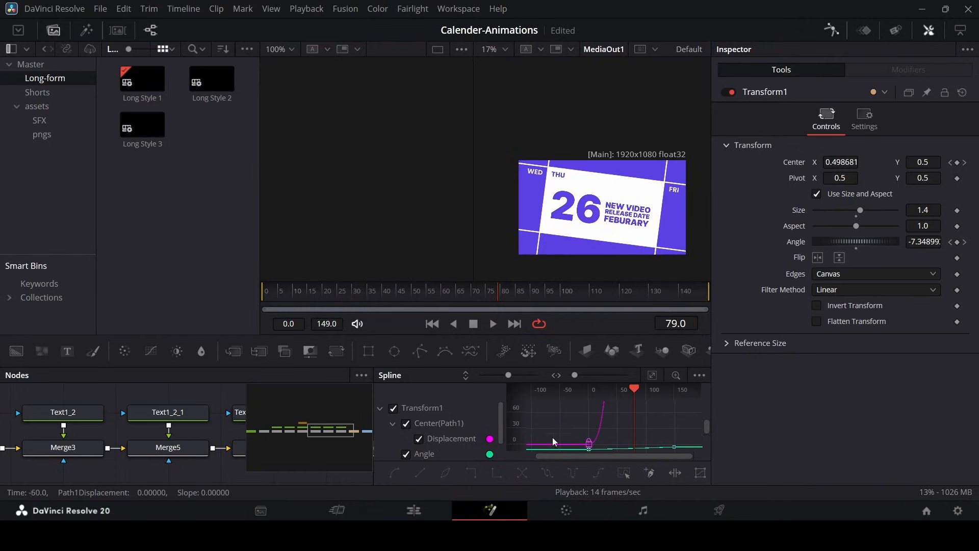
left_click(419, 438)
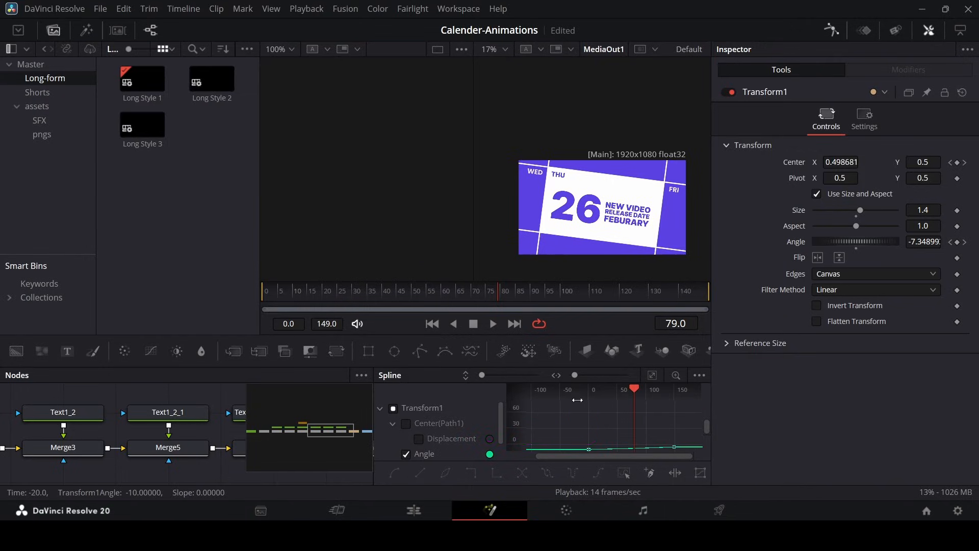
left_click(652, 375)
left_click_drag(658, 389, 508, 405)
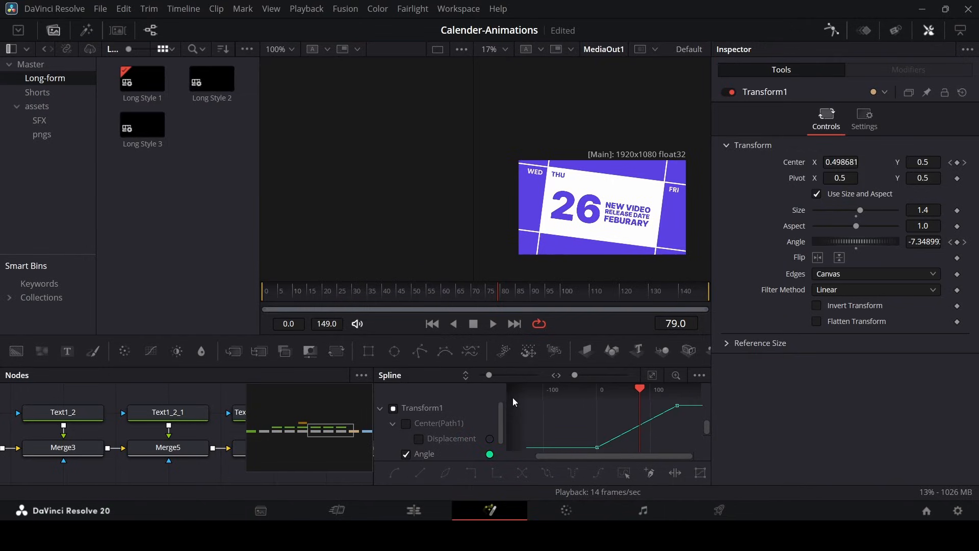
key("s")
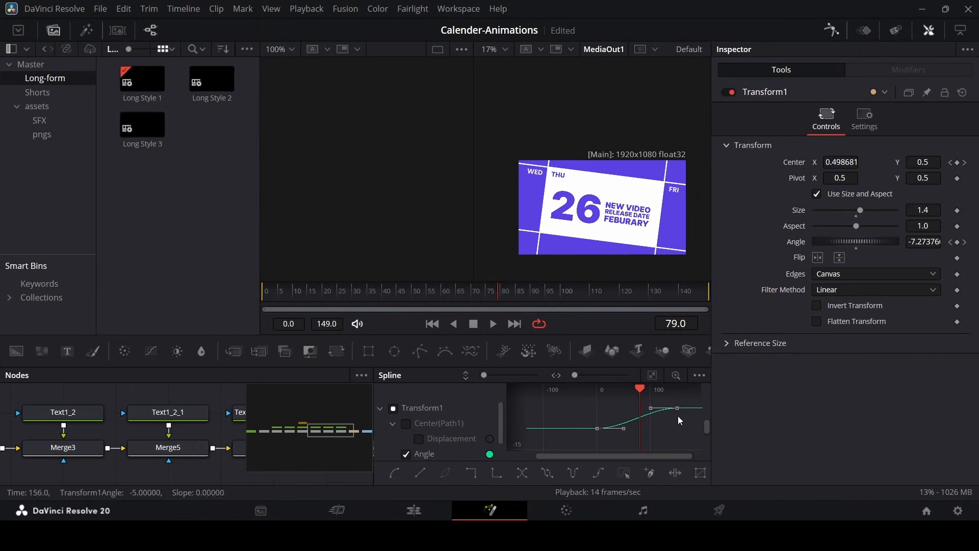
left_click_drag(649, 411, 612, 408)
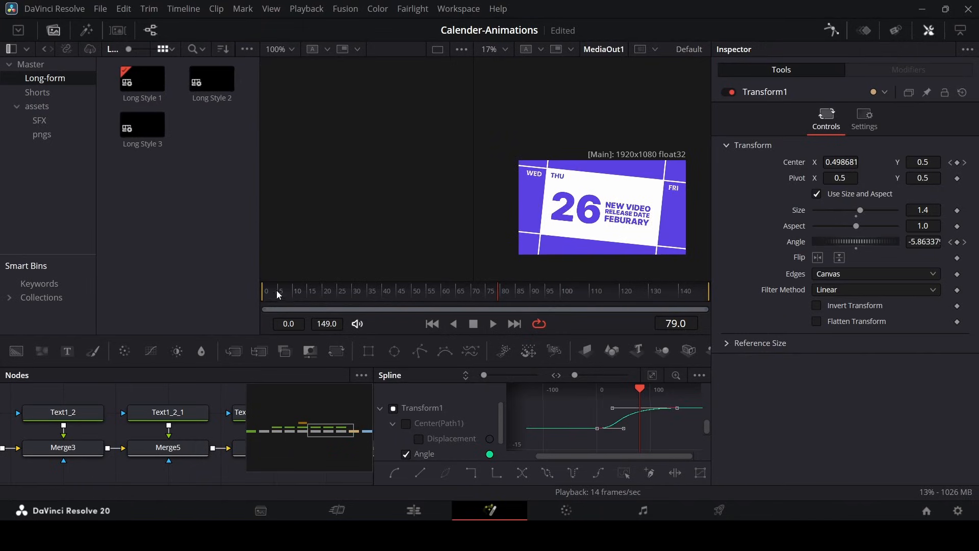
Play the animation from the start to check the eased motion and rotation, and close the Spline editor.
left_click_drag(276, 290, 187, 306)
key("space")
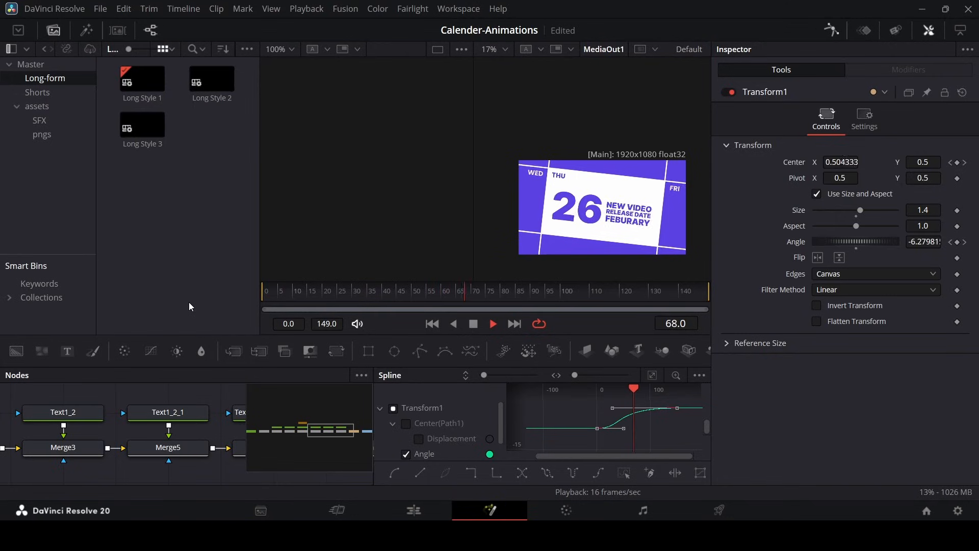
key("space")
left_click(831, 32)
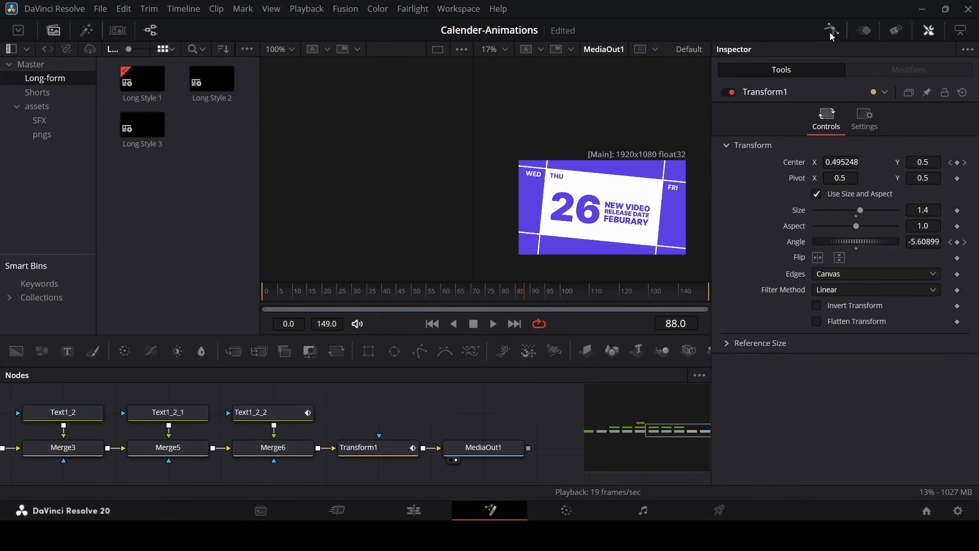
Switch to the Edit page and place the ending-wind-swoosh sound from the SFX bin on A1 under the second Fusion Composition clip.
left_click(413, 510)
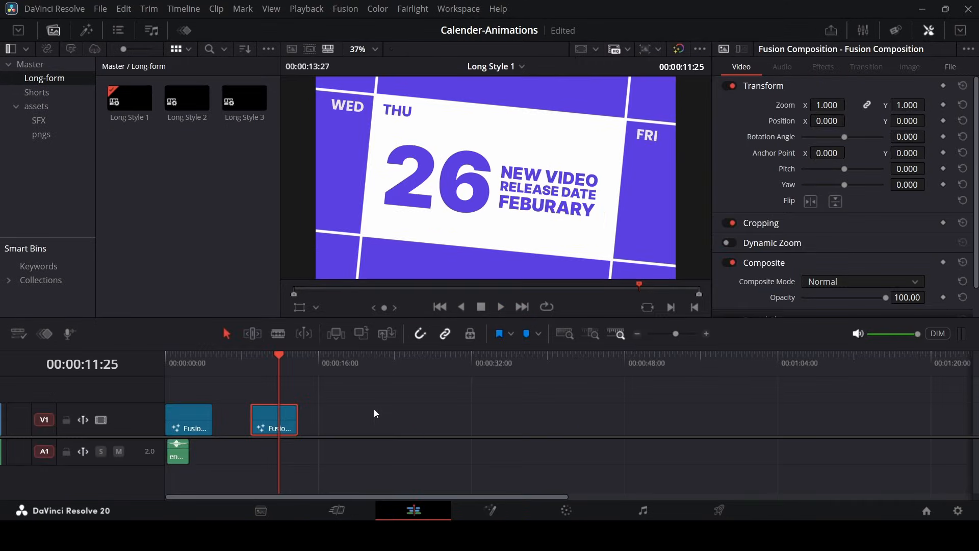
scroll(320, 392, "up", 4)
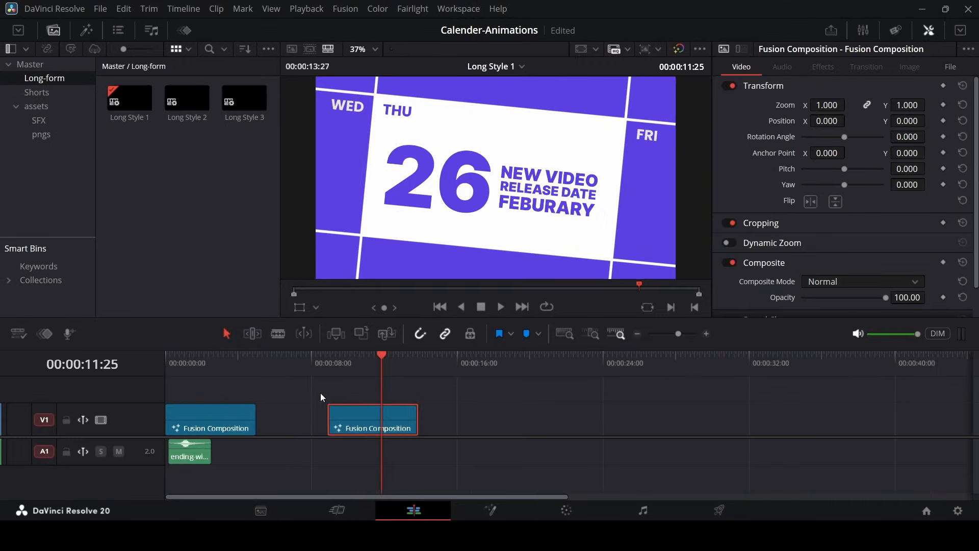
left_click(57, 136)
left_click(56, 122)
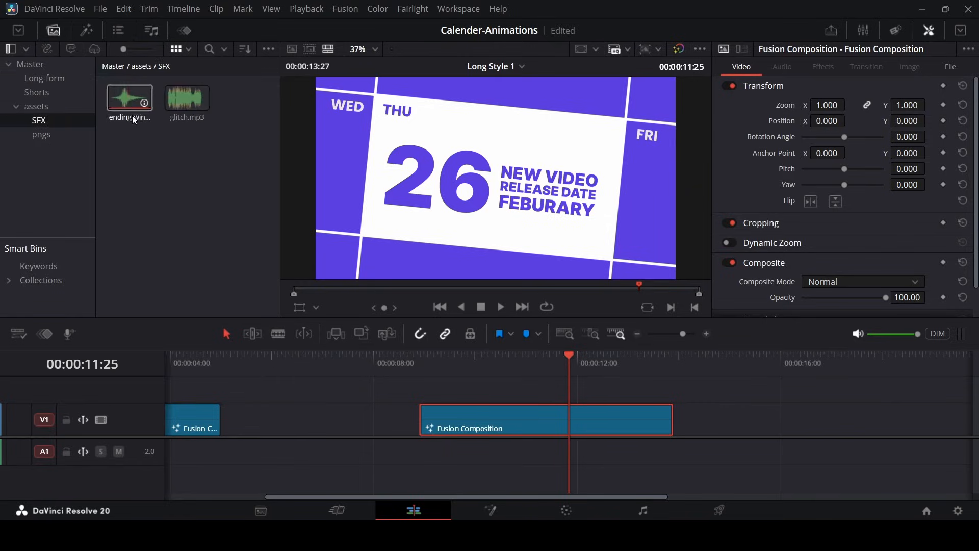
left_click(134, 120)
left_click_drag(128, 101, 479, 415)
Move the swoosh clip slightly earlier under the second Fusion Composition, with the playhead at that composition's start and nothing selected.
left_click(422, 366)
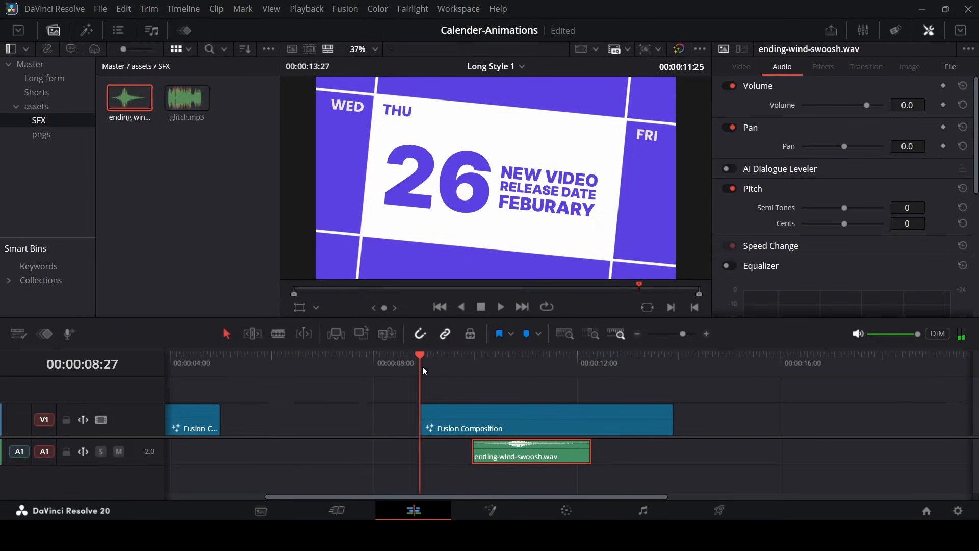
left_click(466, 381)
left_click_drag(523, 451, 509, 455)
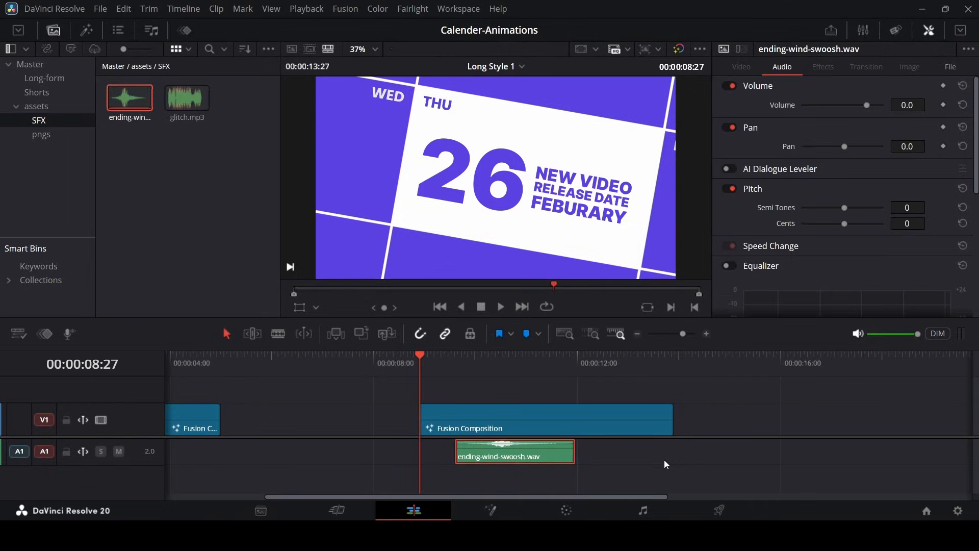
left_click(680, 423)
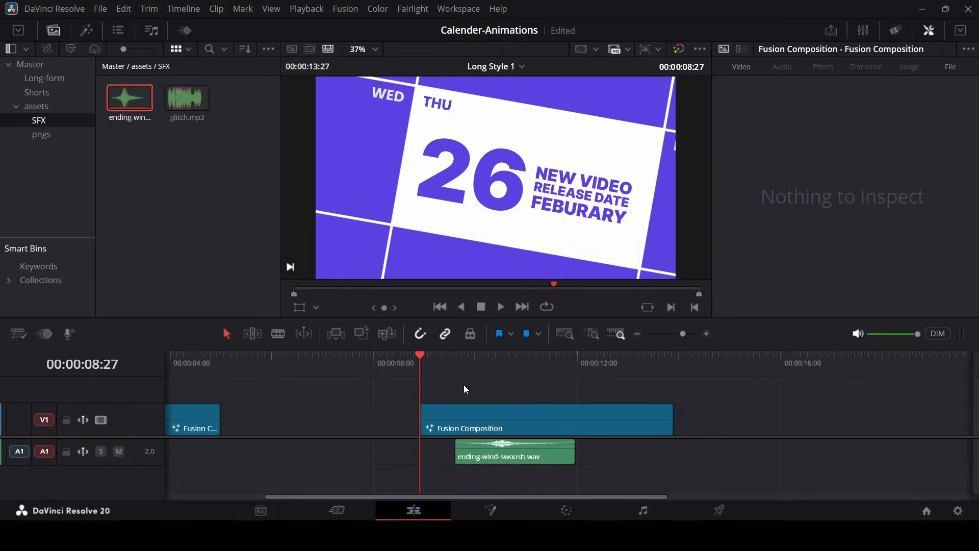